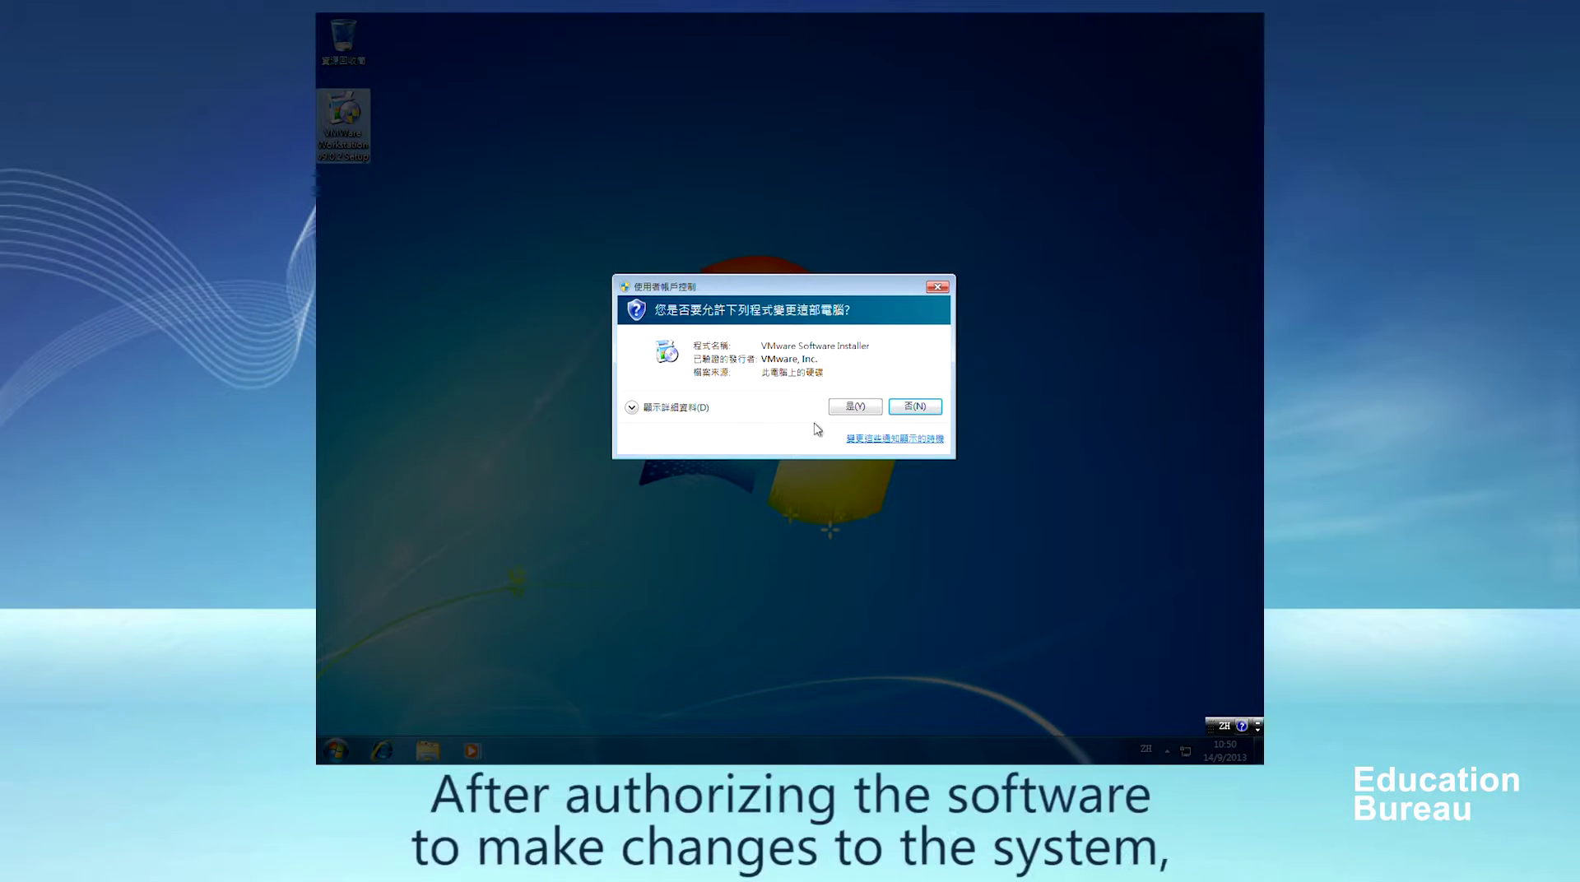
Authorize the VMware installer to change the system, choose the Typical setup type and accept the default destination folder
left_click(861, 409)
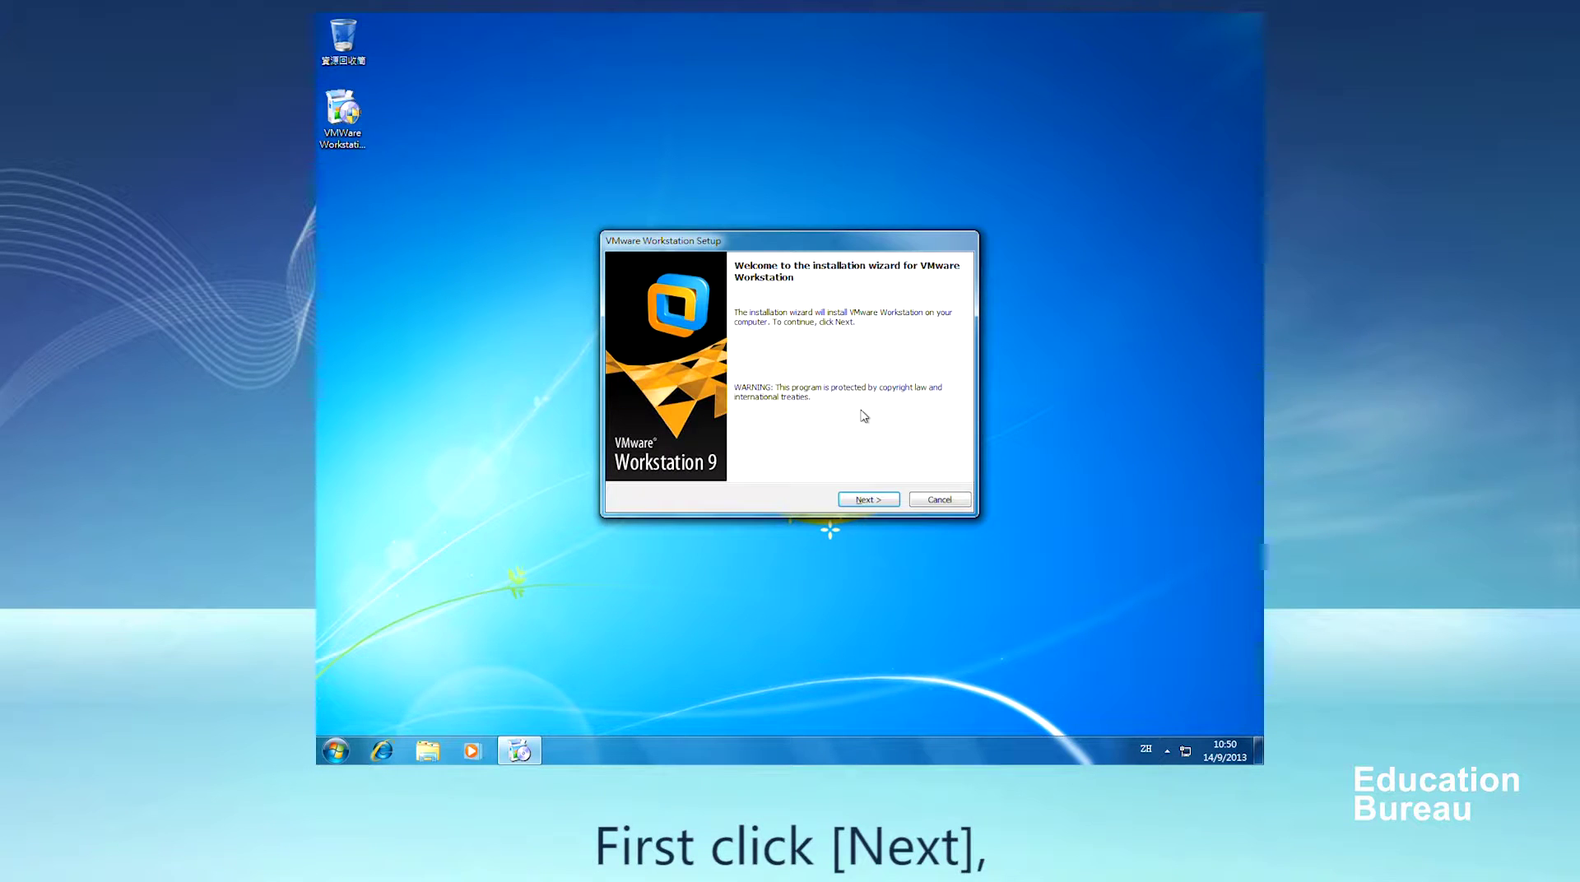
left_click(866, 500)
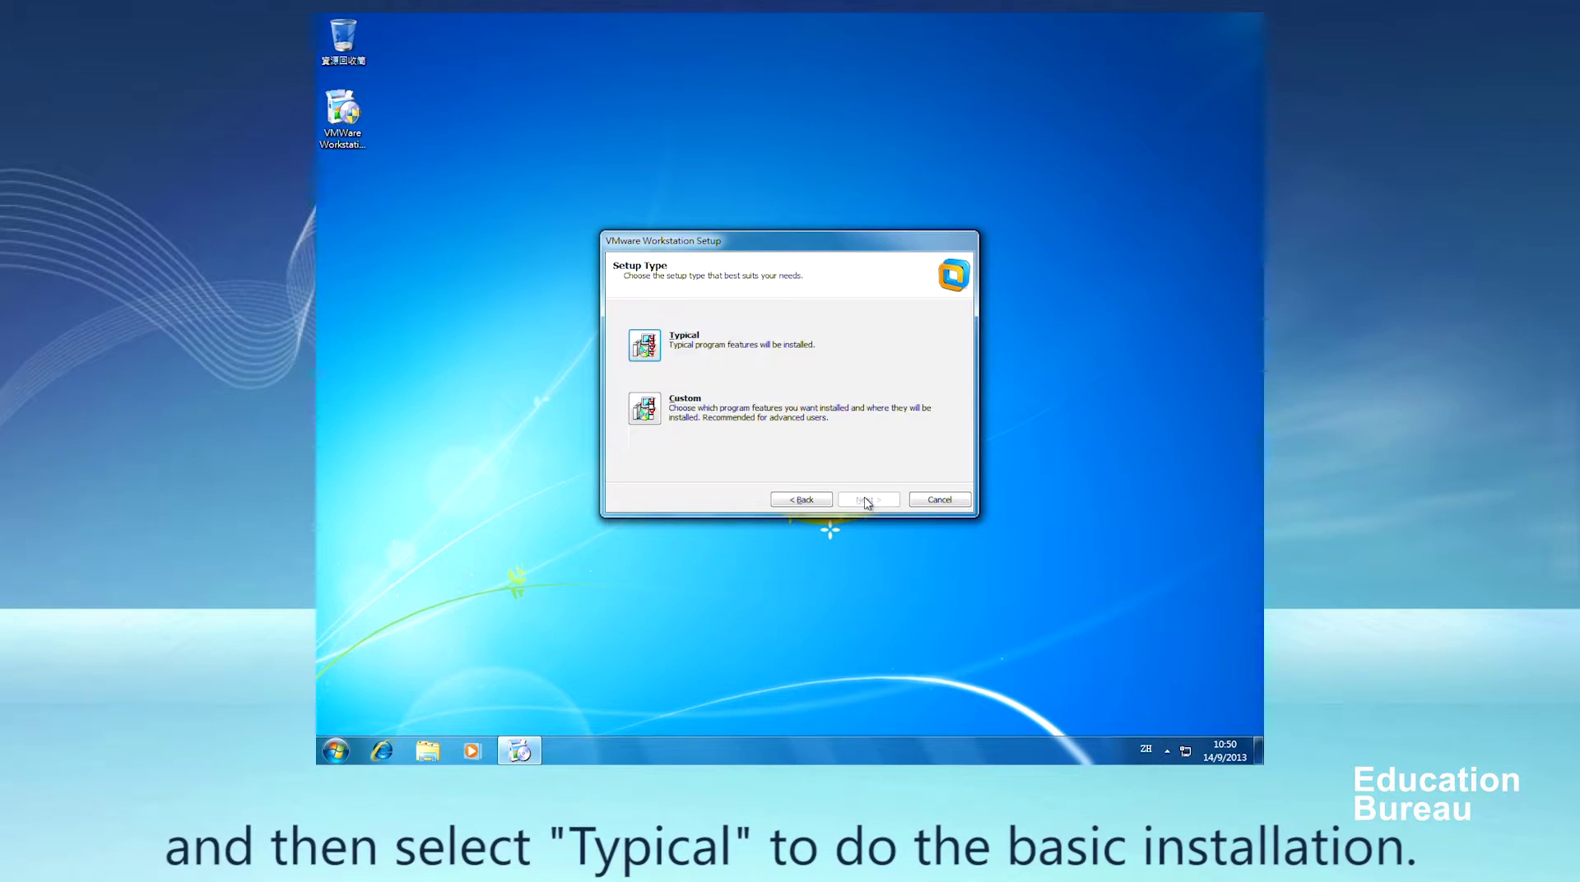
left_click(637, 341)
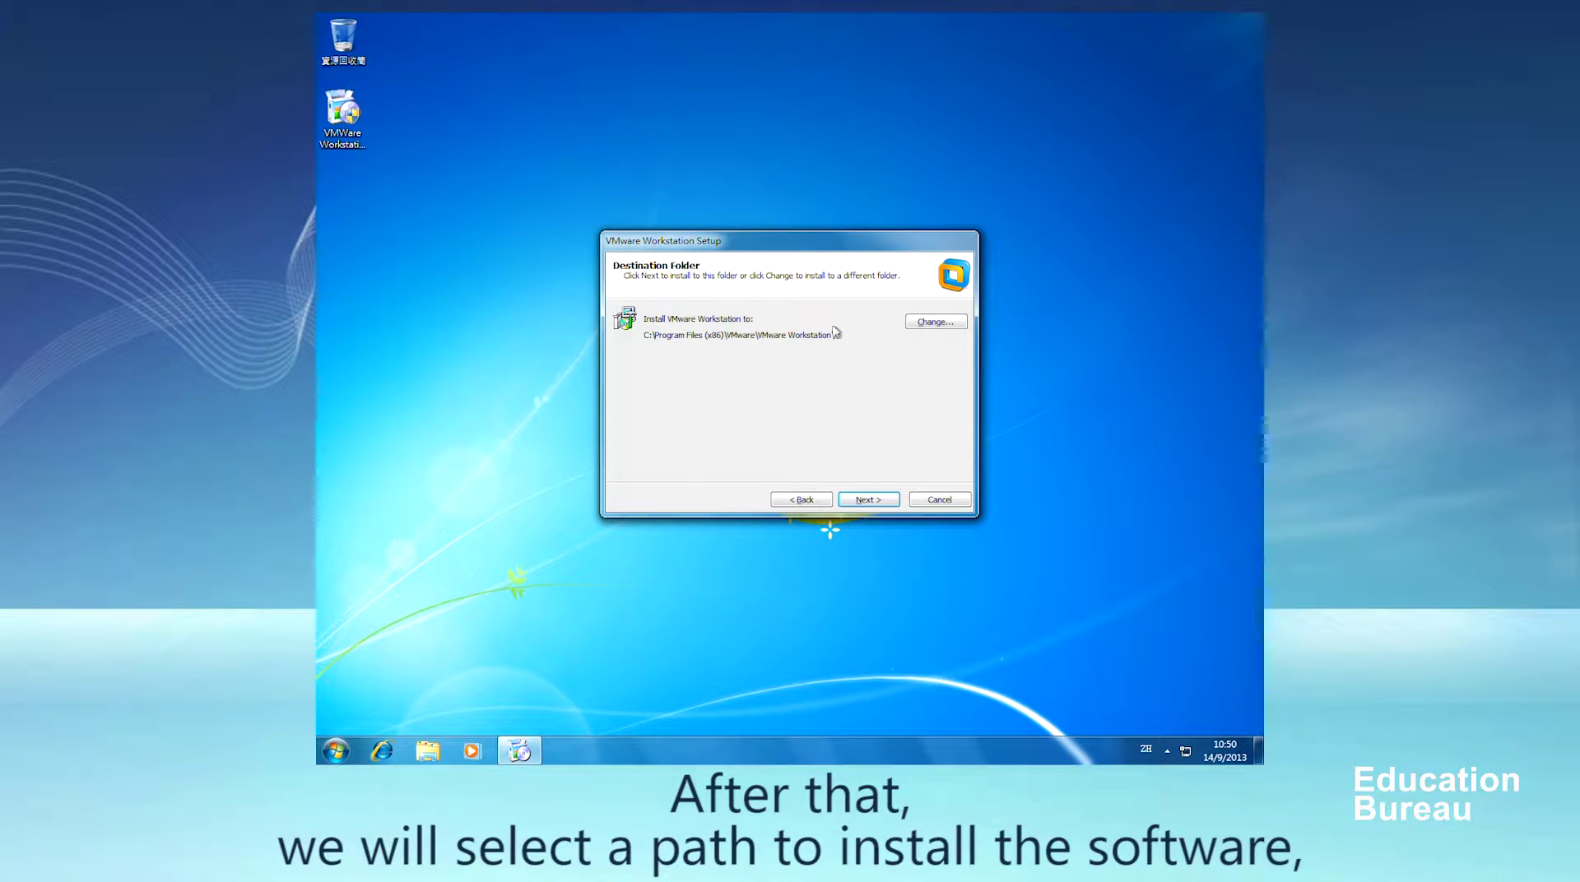
left_click(869, 500)
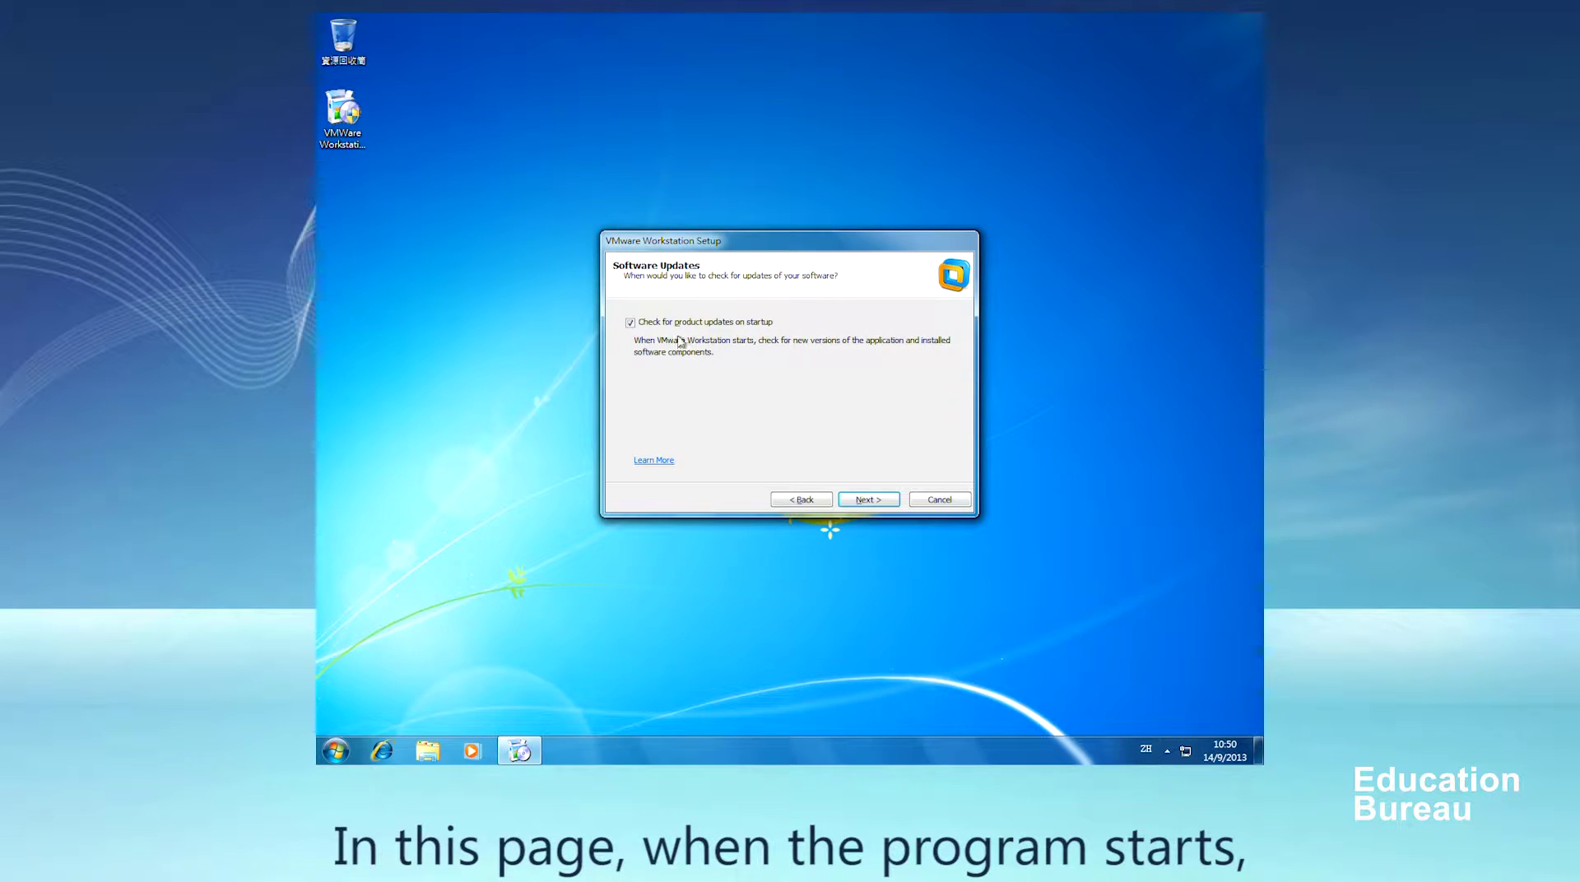
Accept startup update checks and anonymous usage feedback, and keep both the desktop and Start Menu shortcuts
left_click(867, 500)
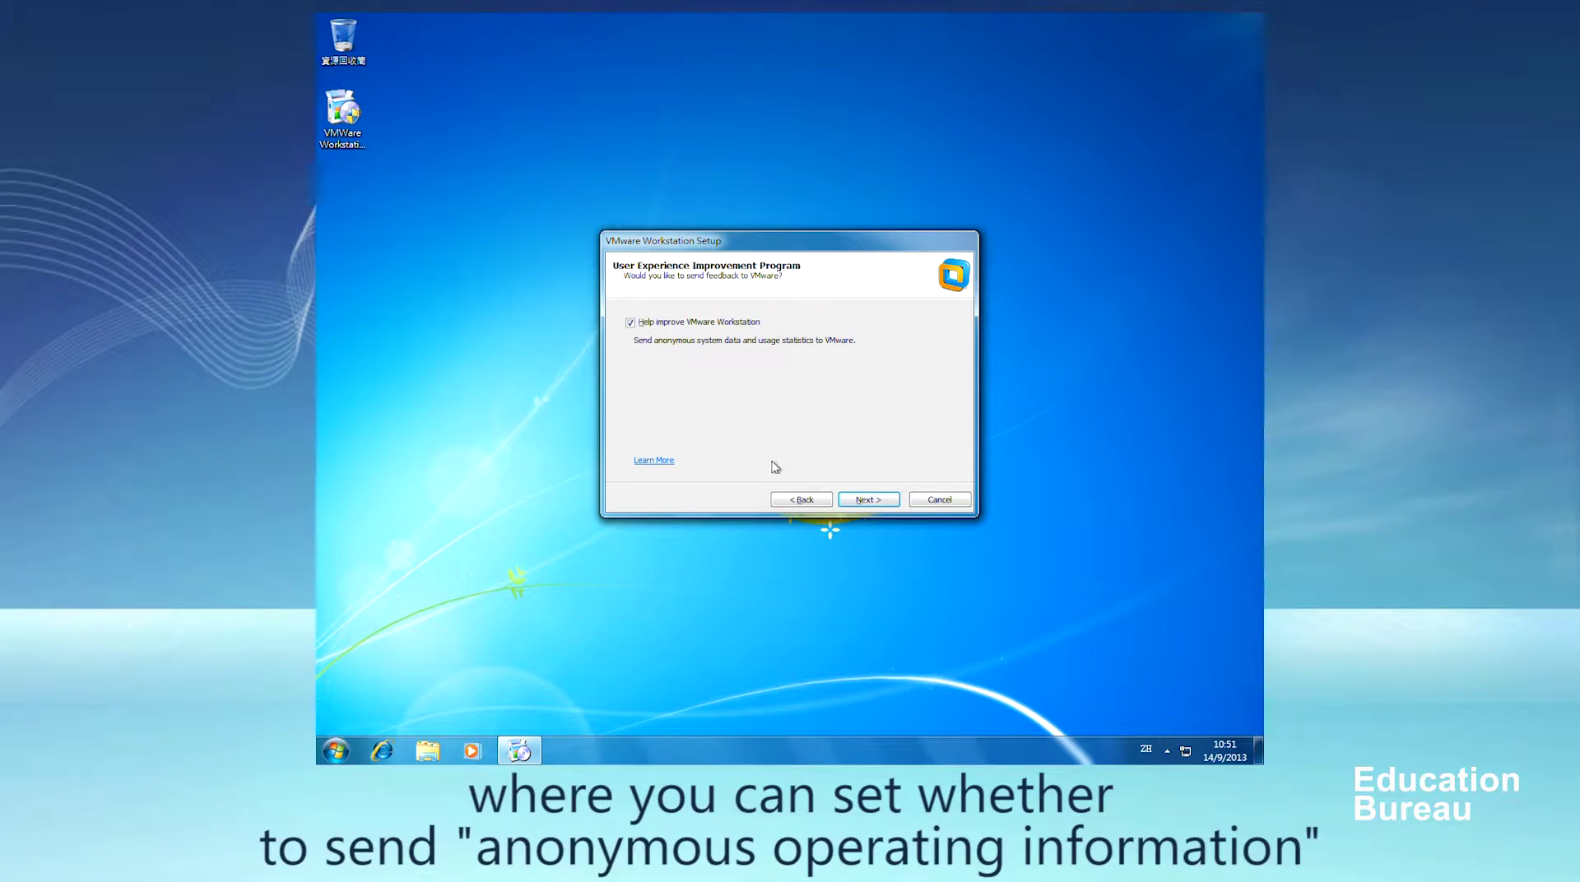
left_click(888, 502)
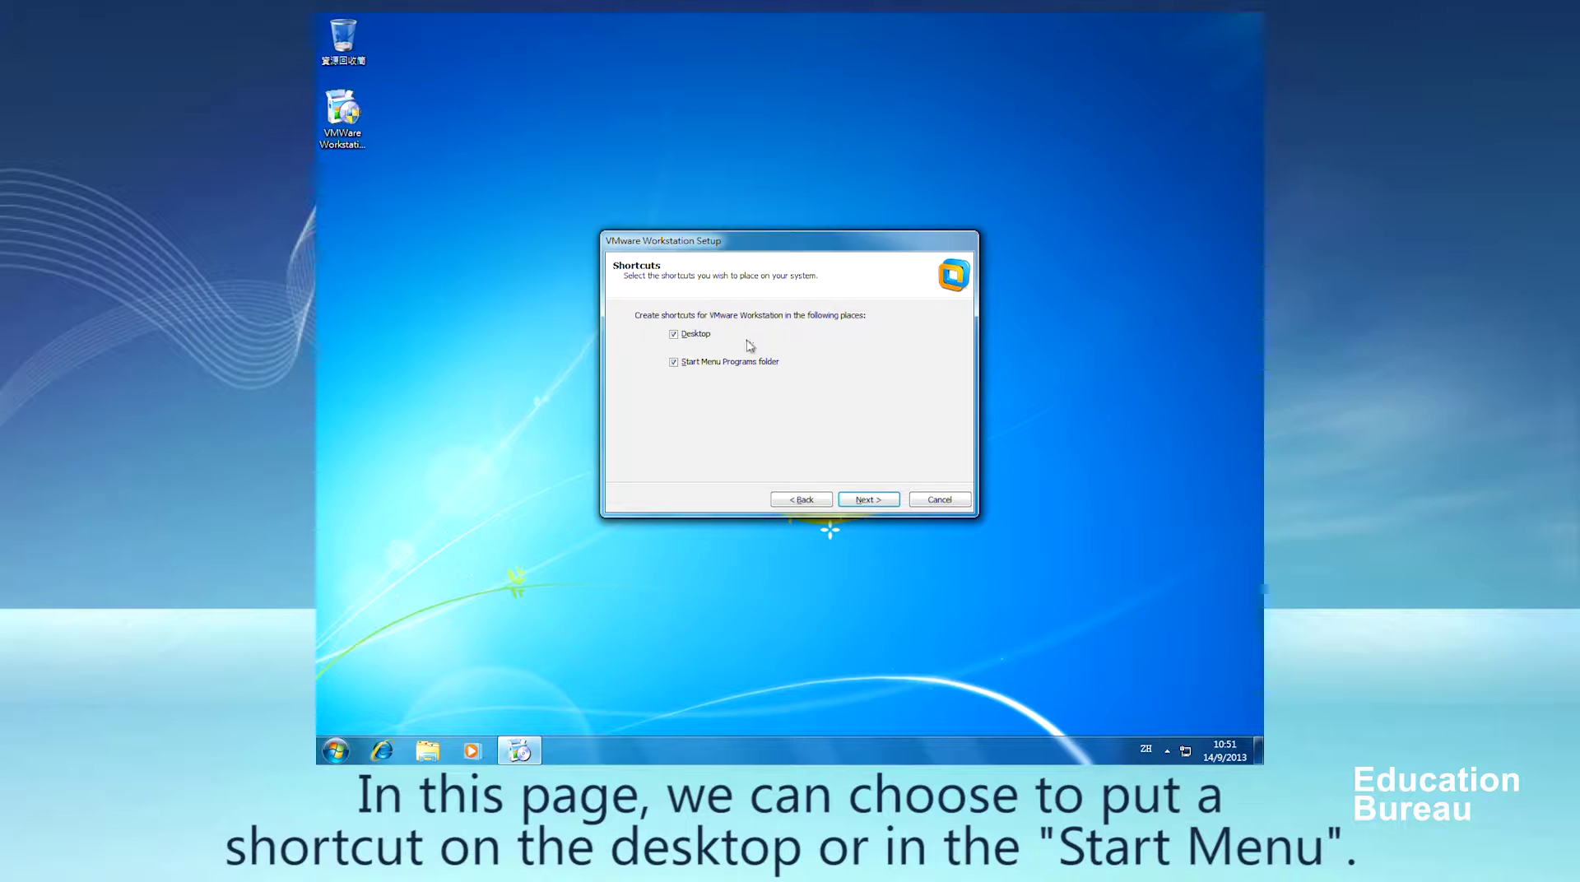
left_click(893, 500)
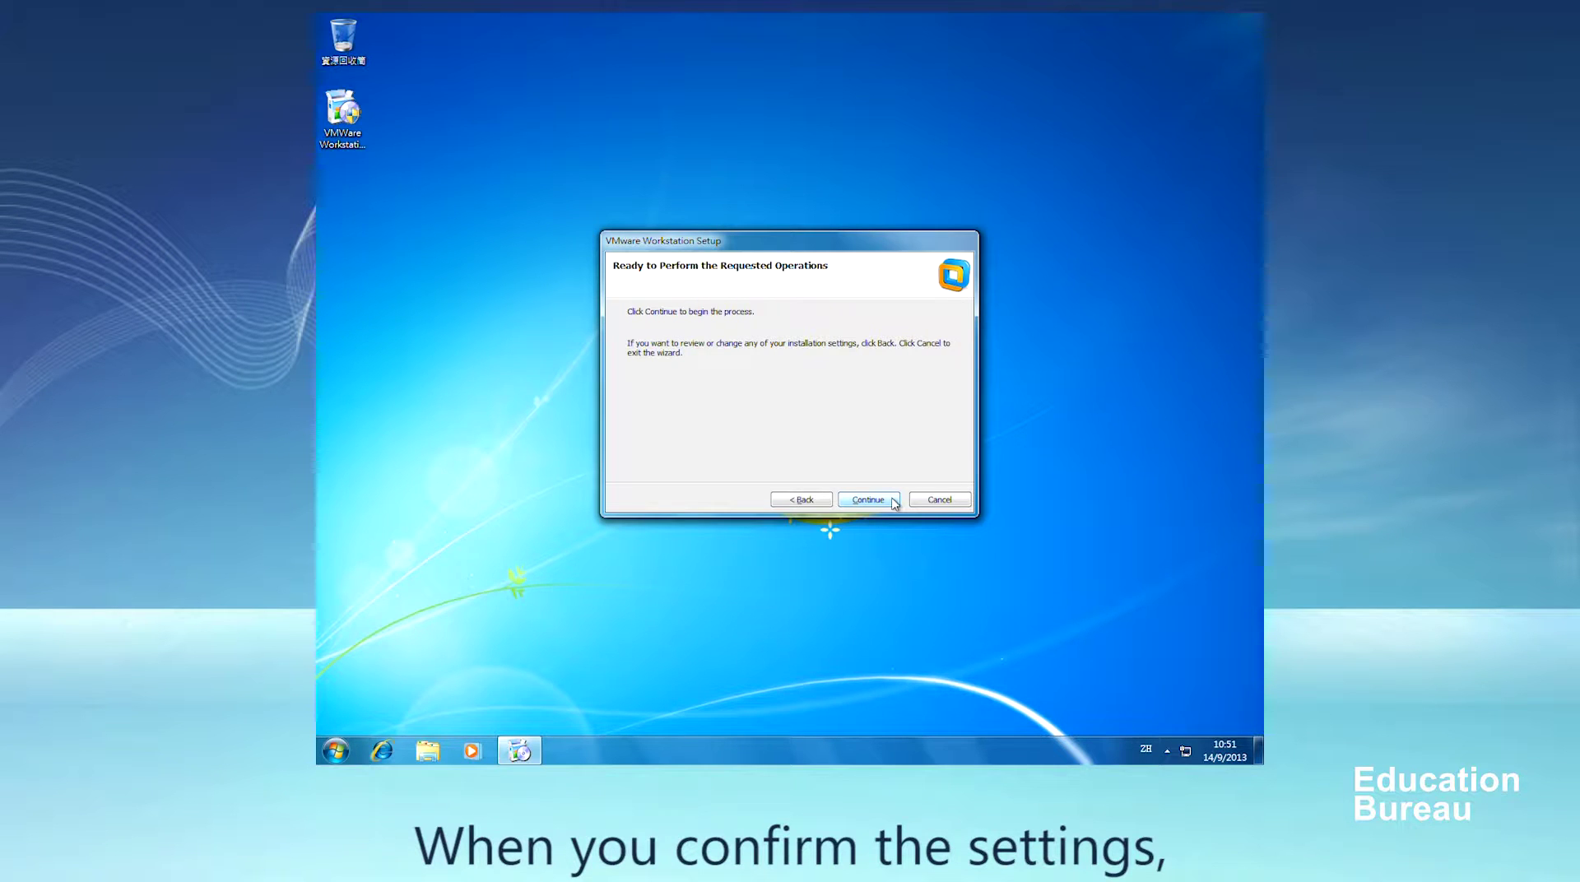
Run the installation without entering a license key and finish the setup wizard
left_click(894, 502)
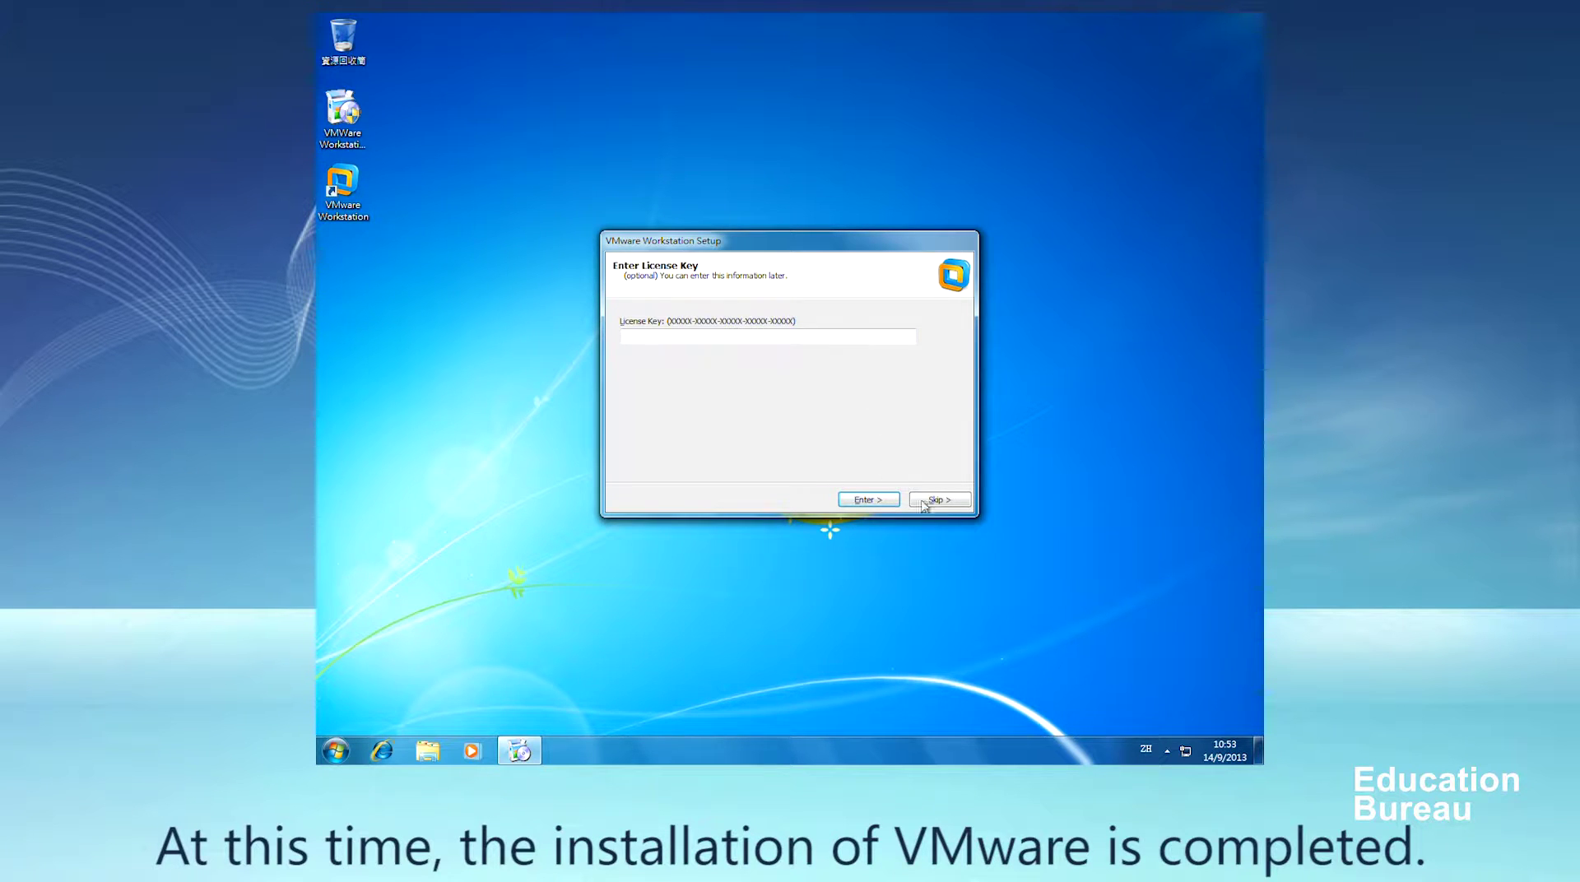
left_click(967, 504)
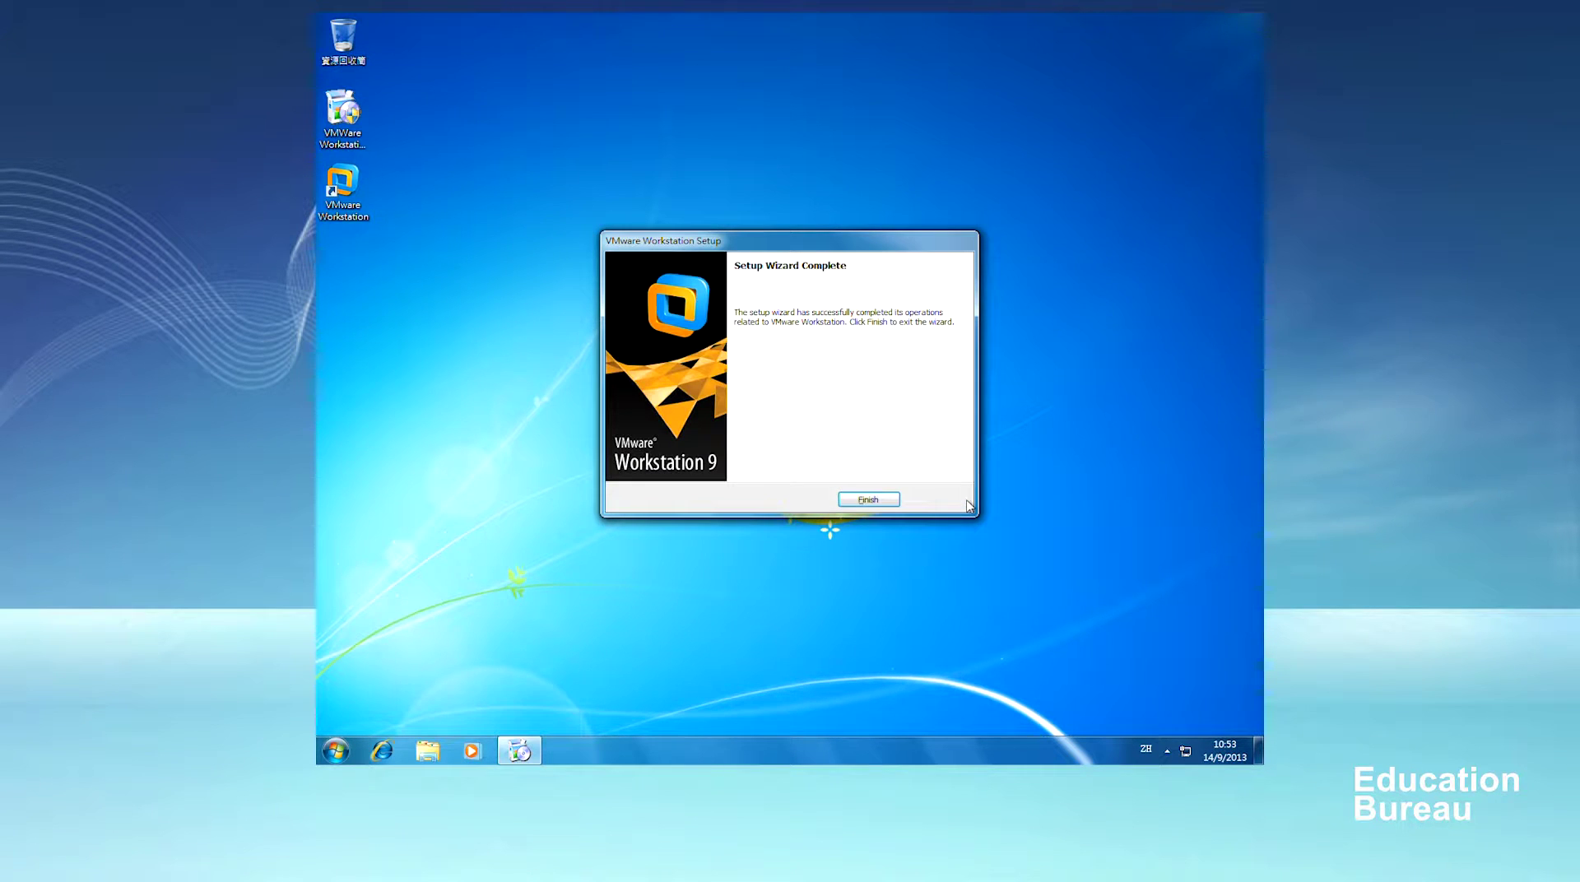
left_click(894, 502)
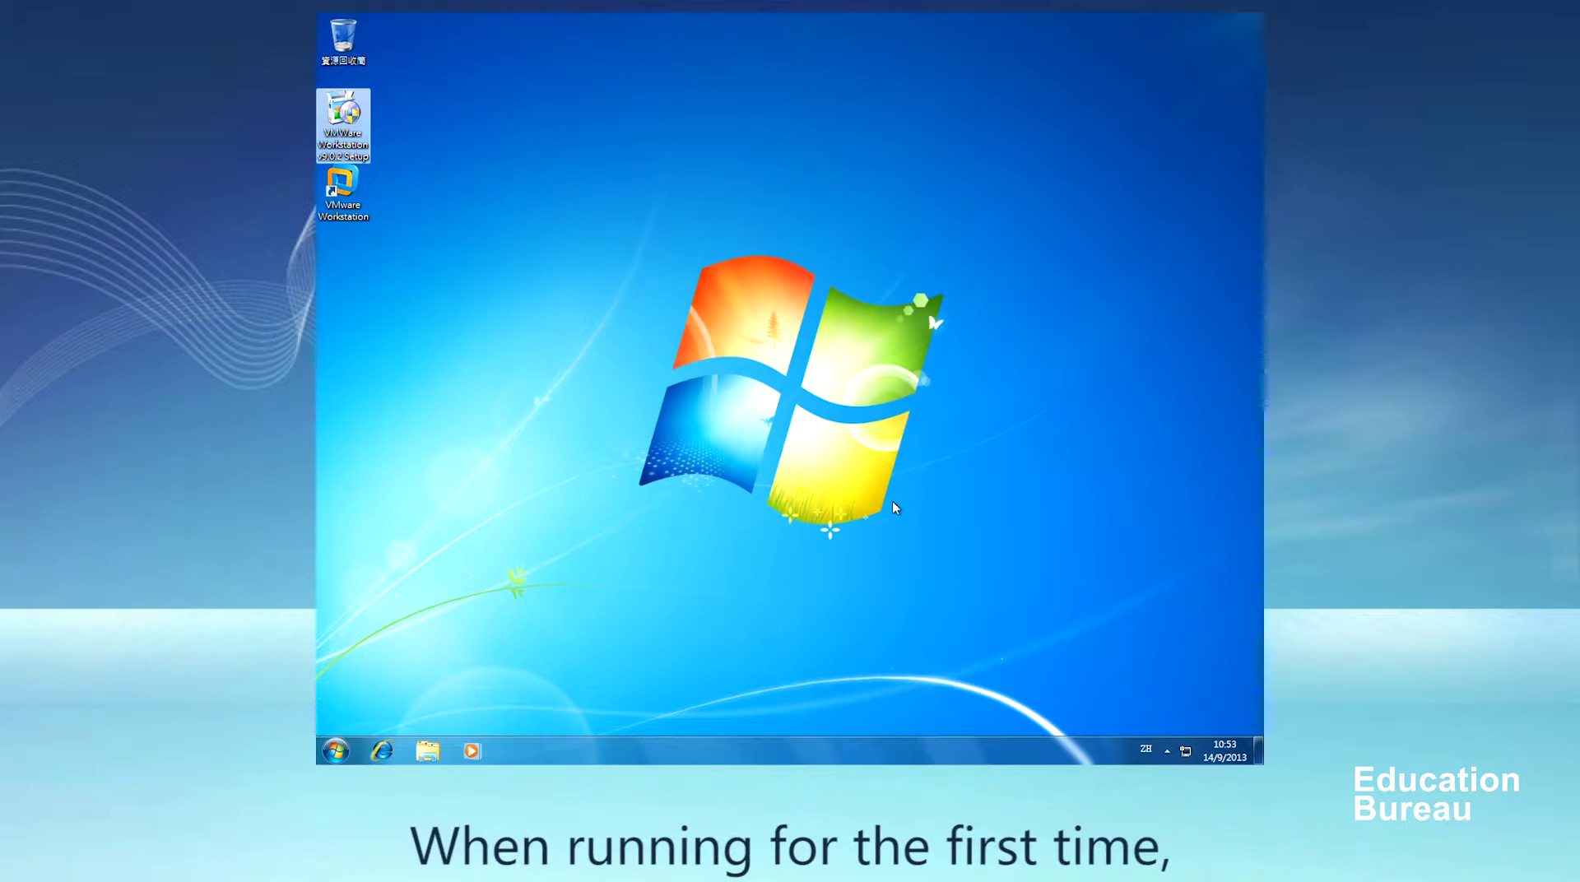
Launch VMware Workstation from the desktop and accept its end user license agreement
left_click(333, 202)
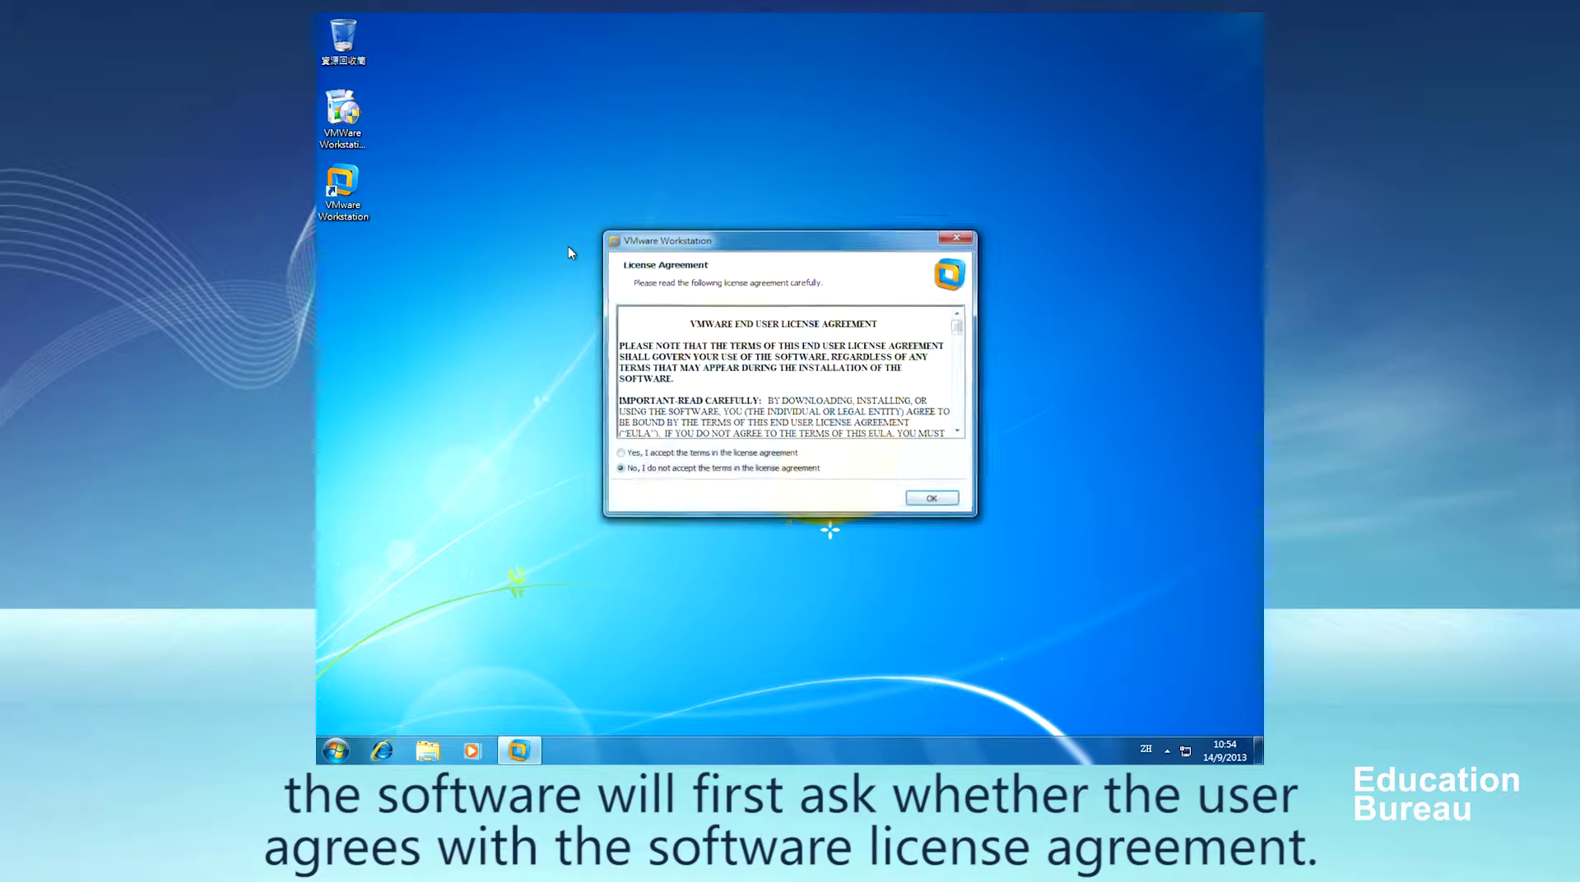
left_click(630, 456)
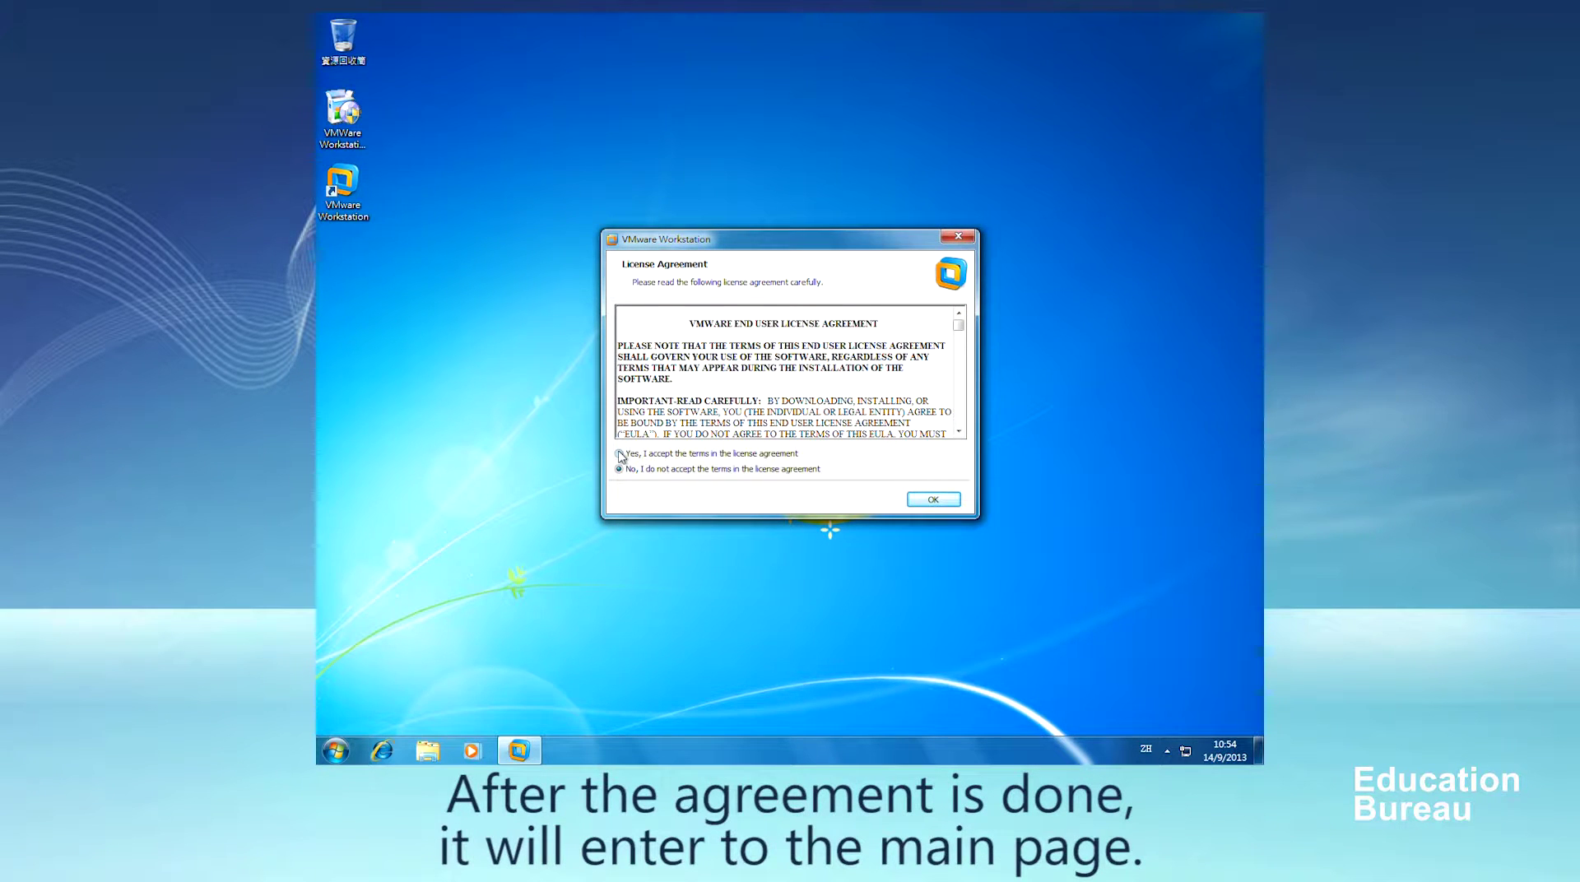
left_click(934, 500)
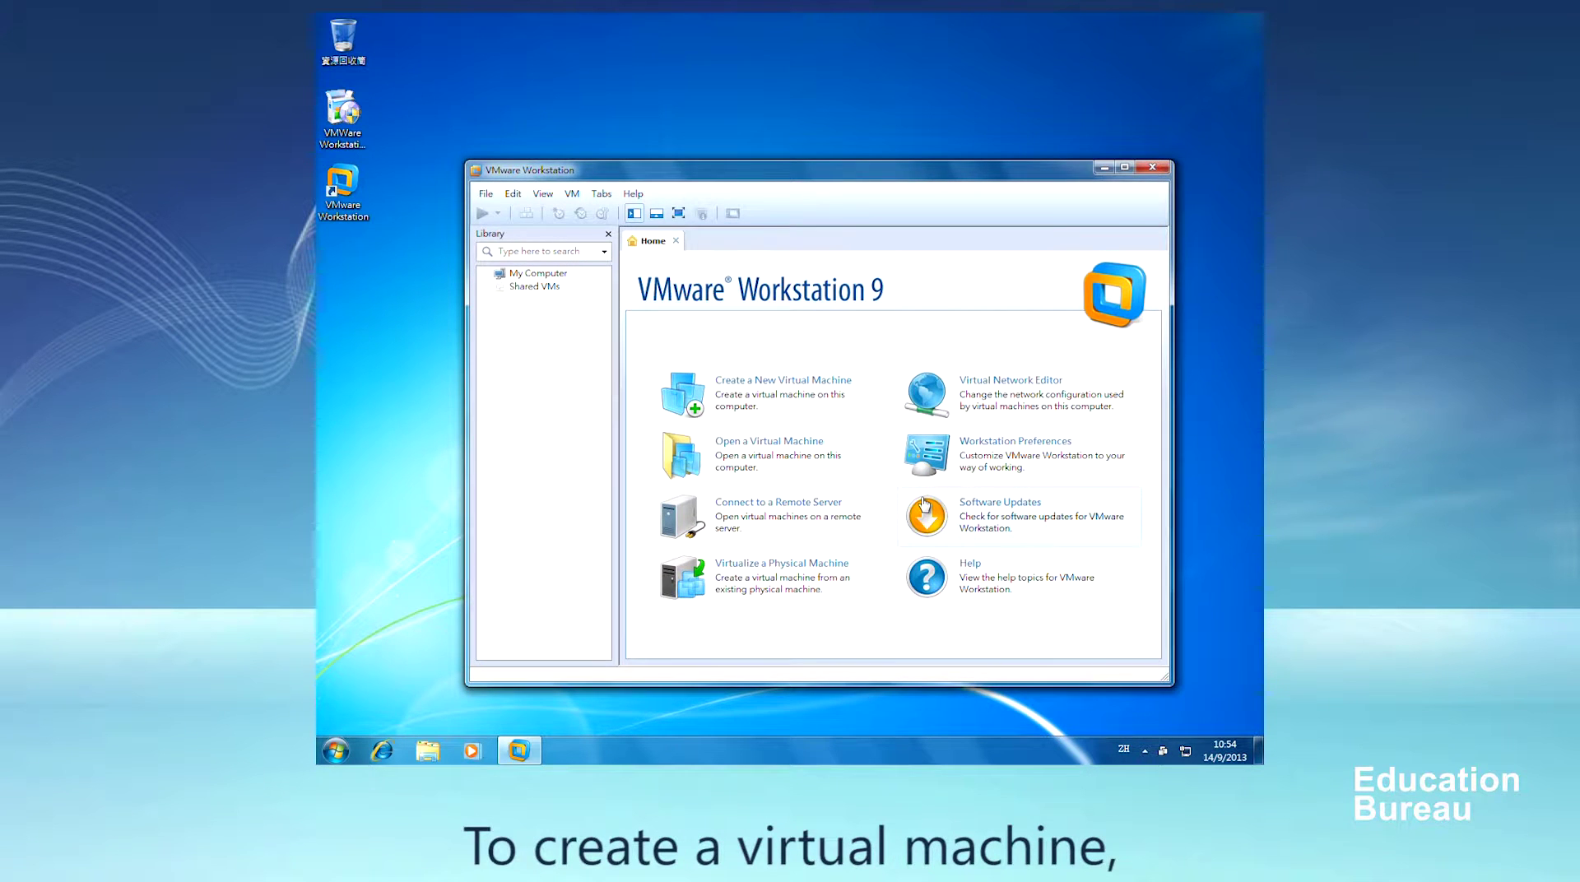
Start a new virtual machine with the Custom (advanced) configuration and keep Workstation 9.0 hardware compatibility
left_click(809, 395)
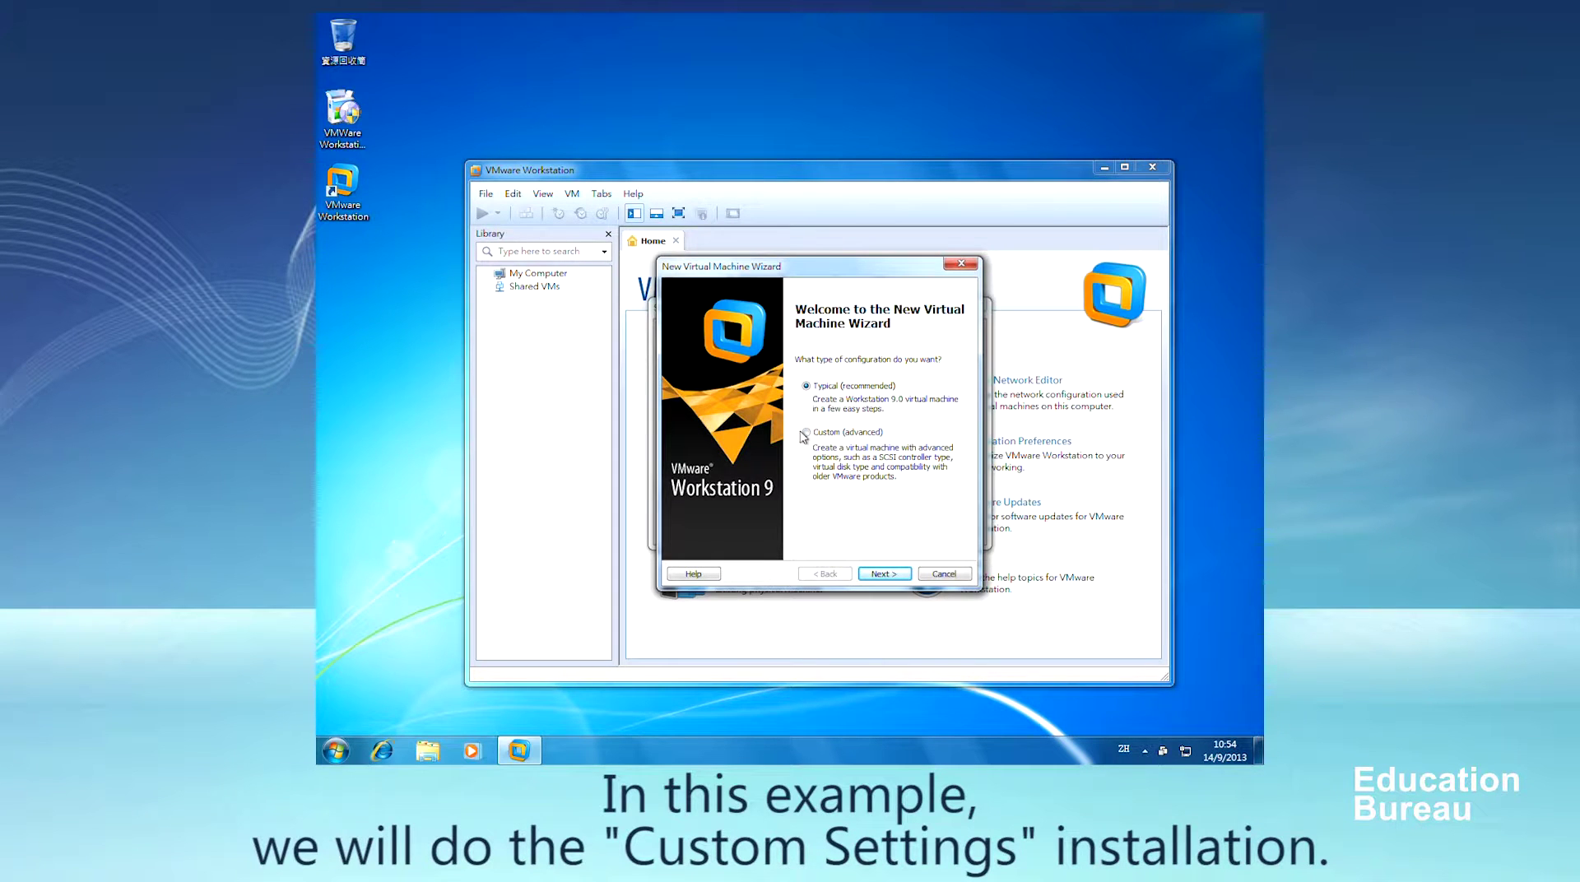
left_click(806, 433)
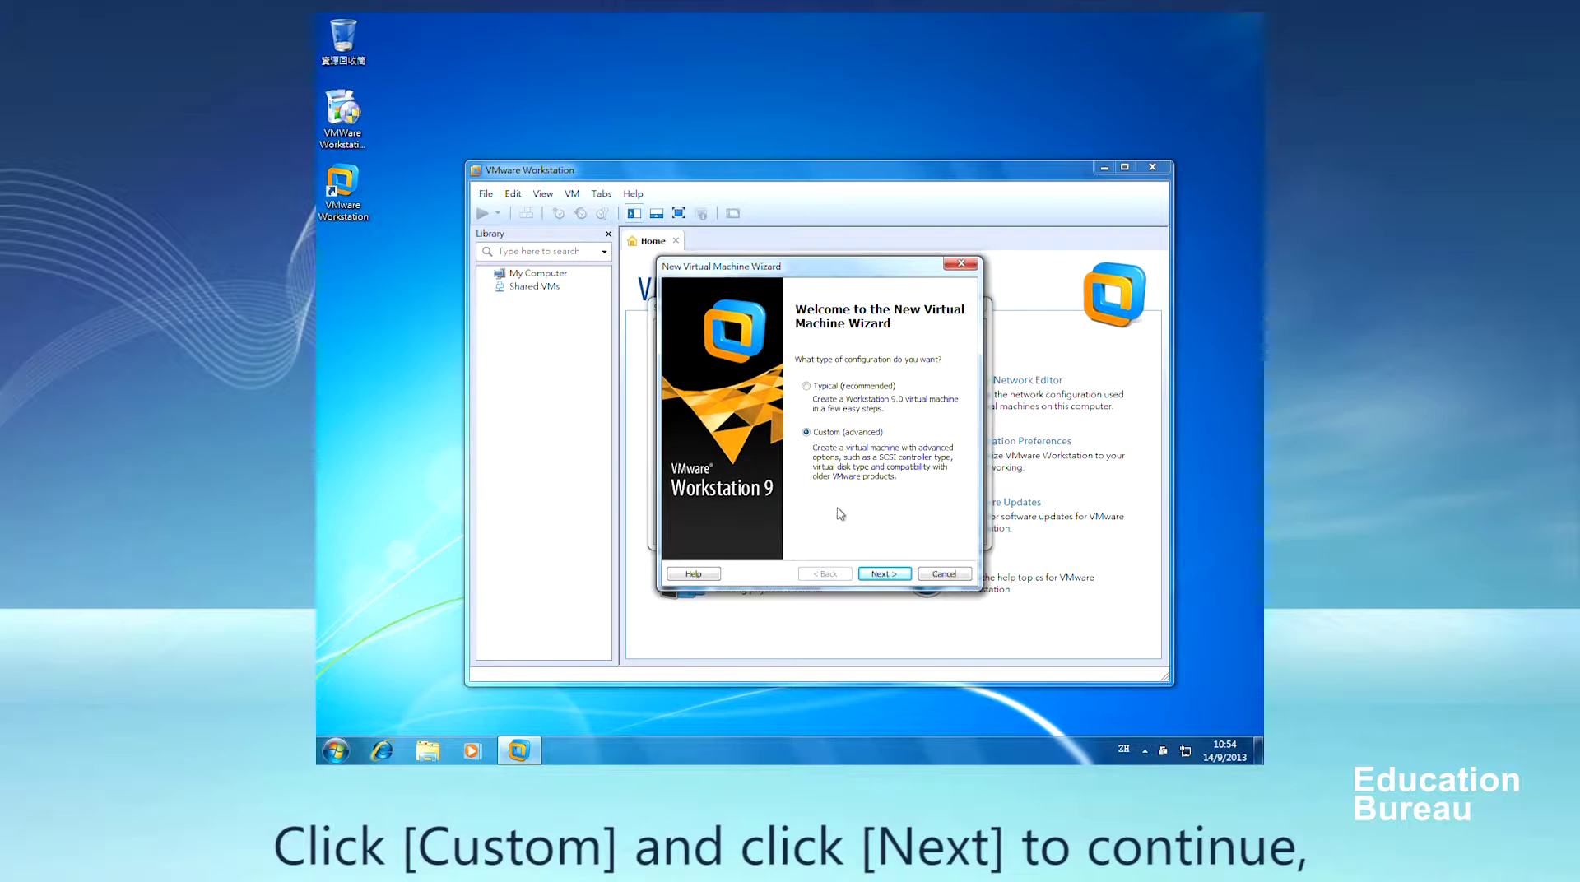
left_click(901, 576)
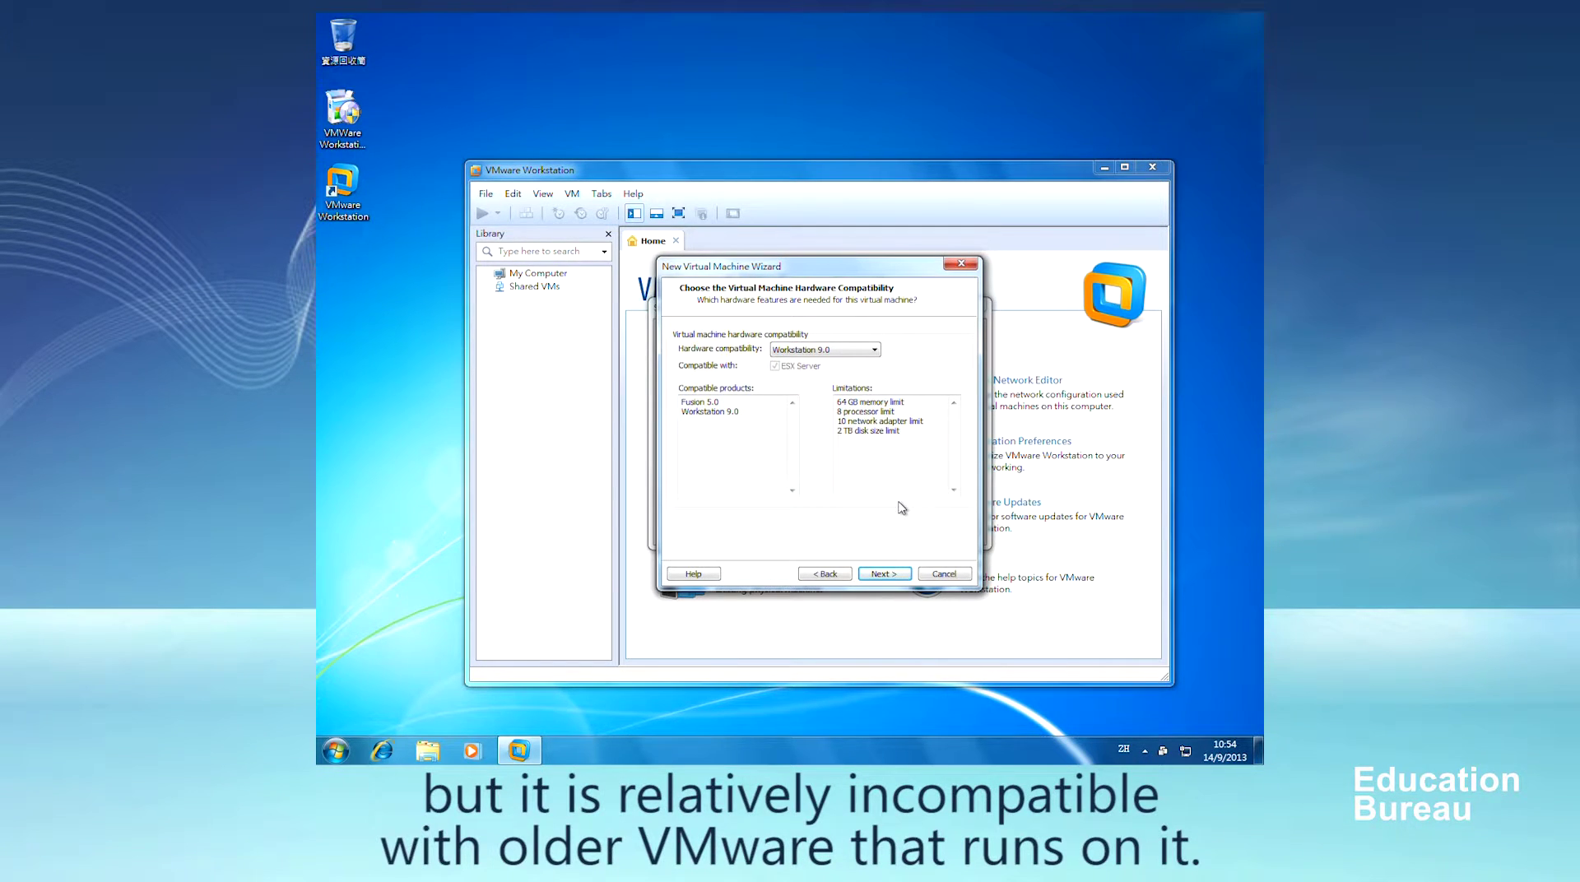
left_click(878, 350)
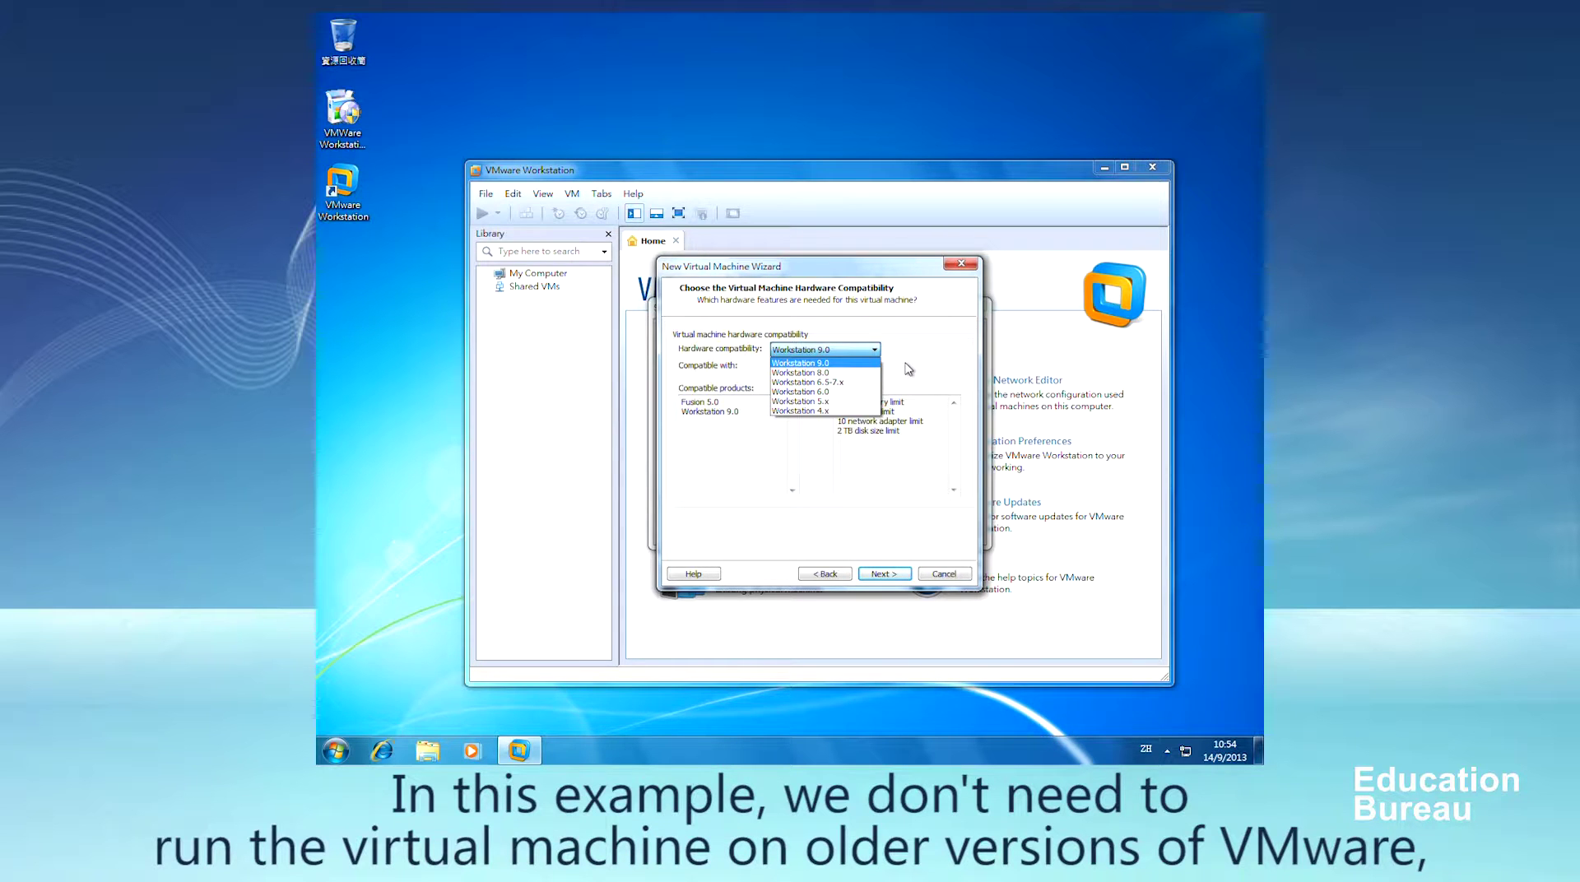
left_click(909, 369)
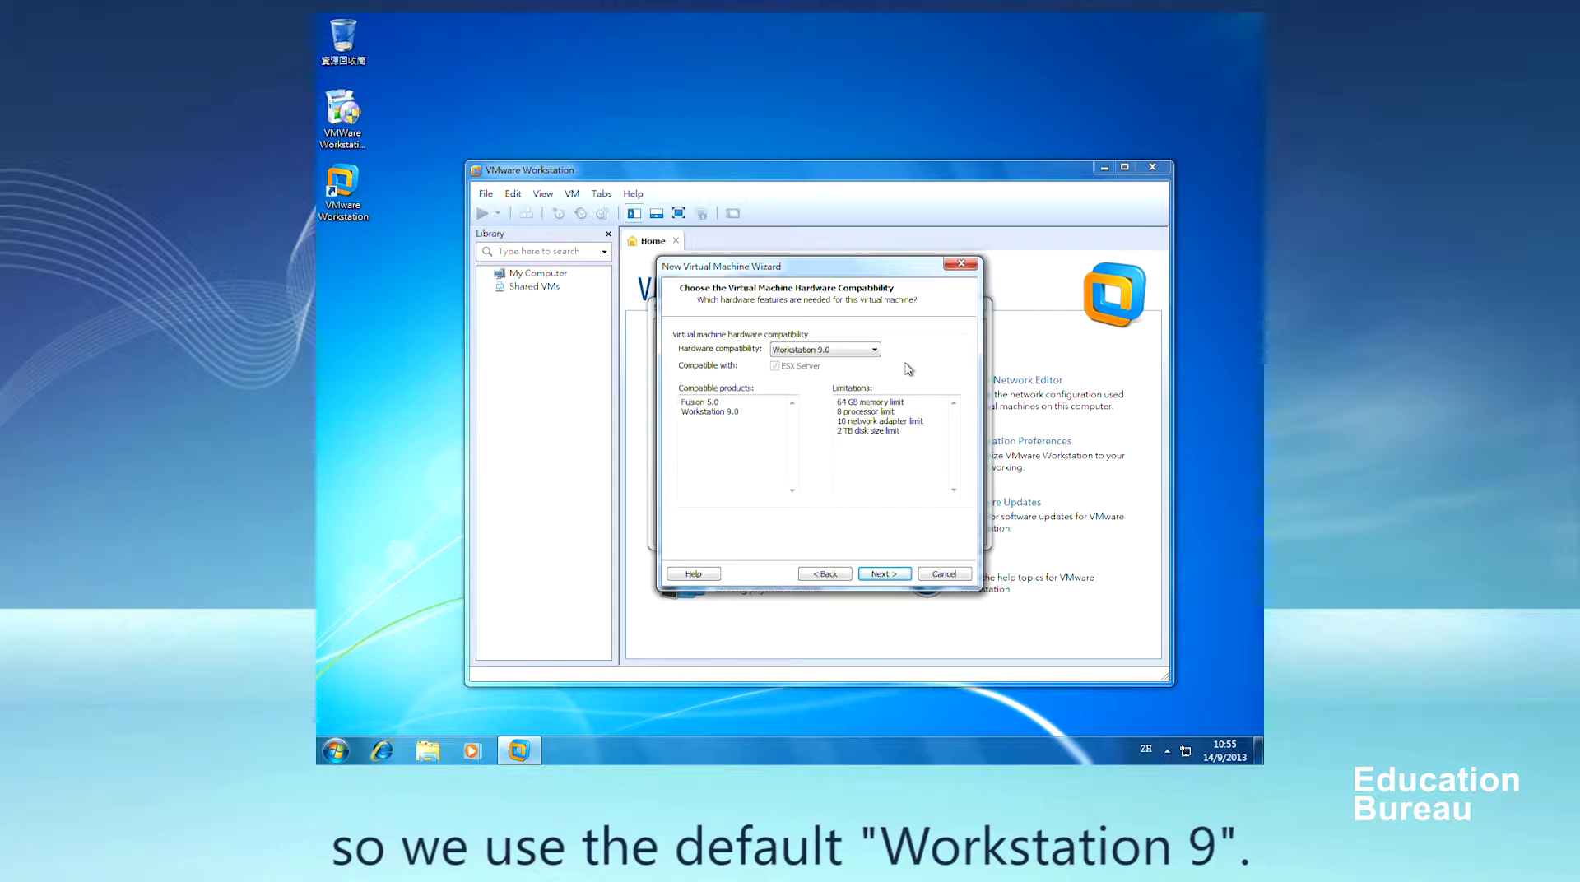
left_click(885, 575)
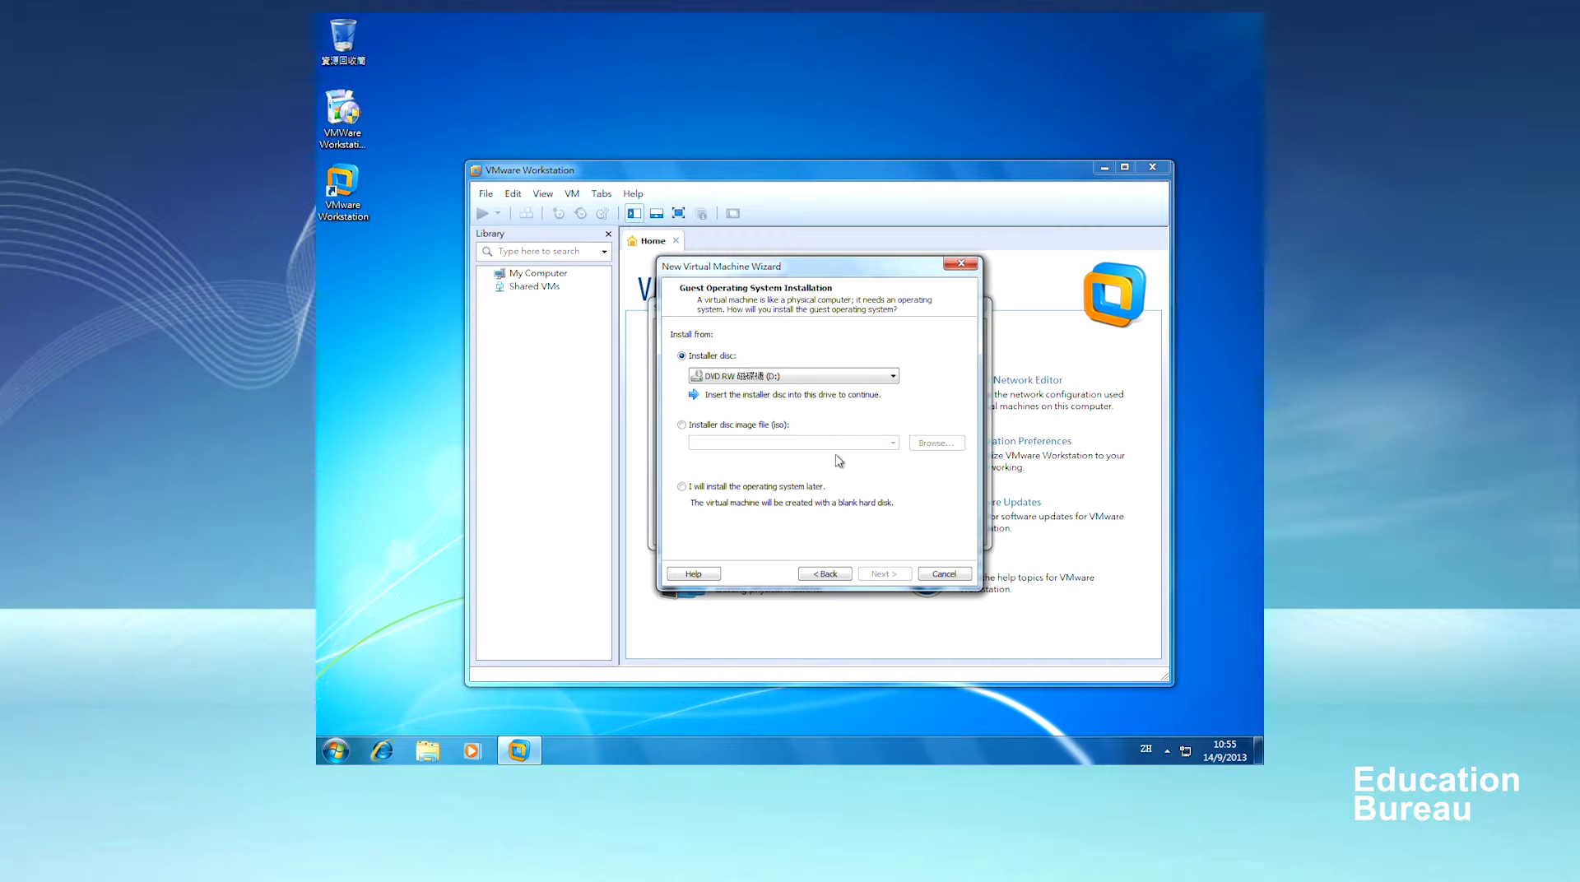
Use the WindowsXP_SP3_TC disc image from the Documents library as the guest operating system's installation source
left_click(681, 426)
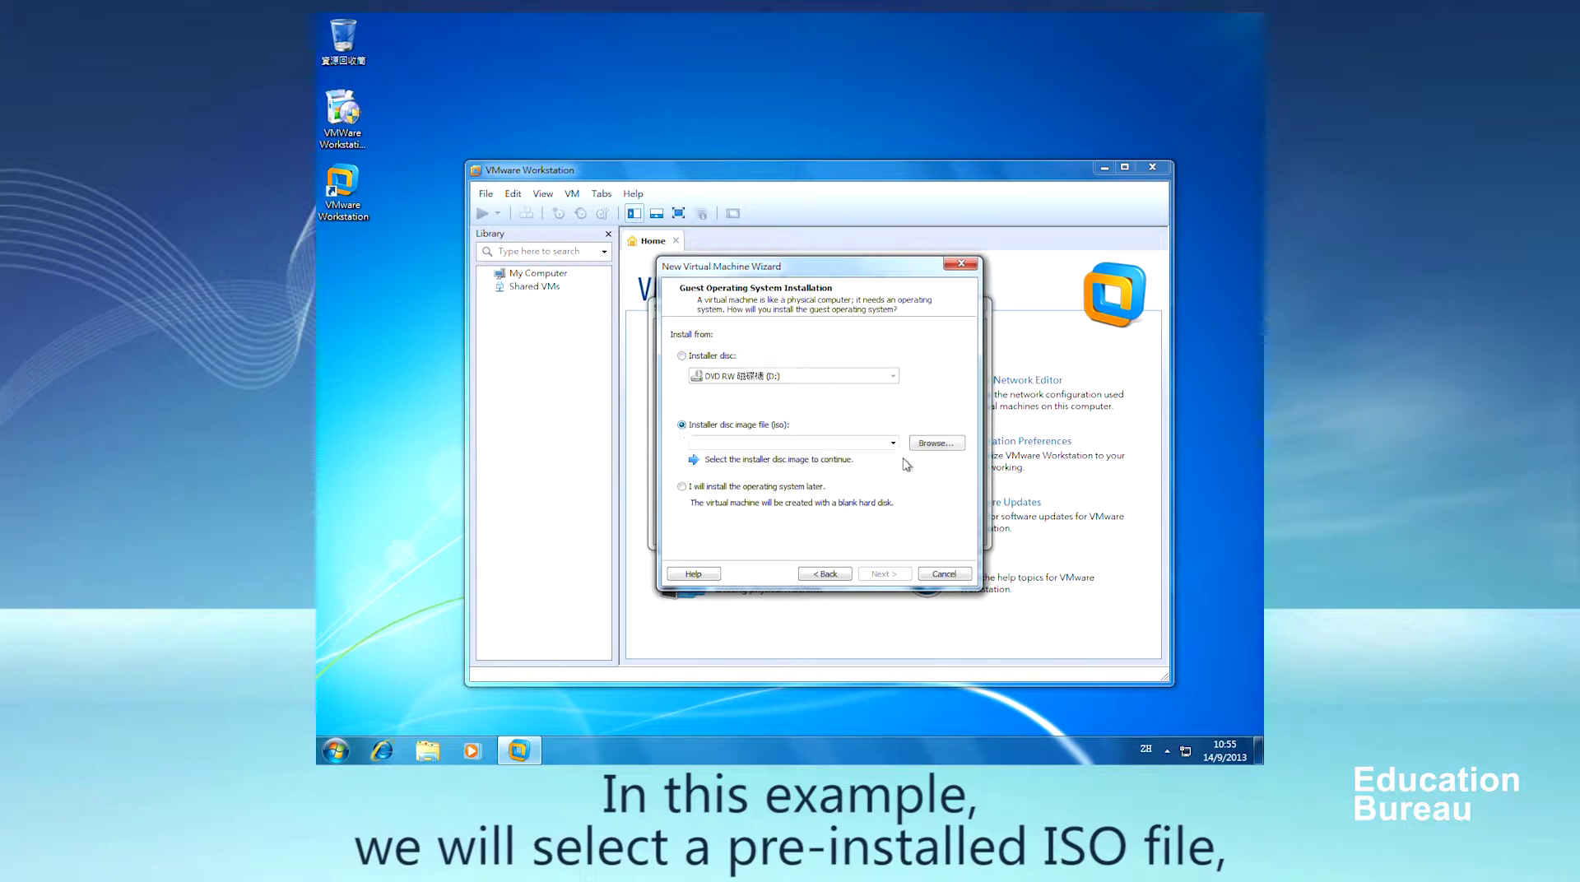
left_click(941, 446)
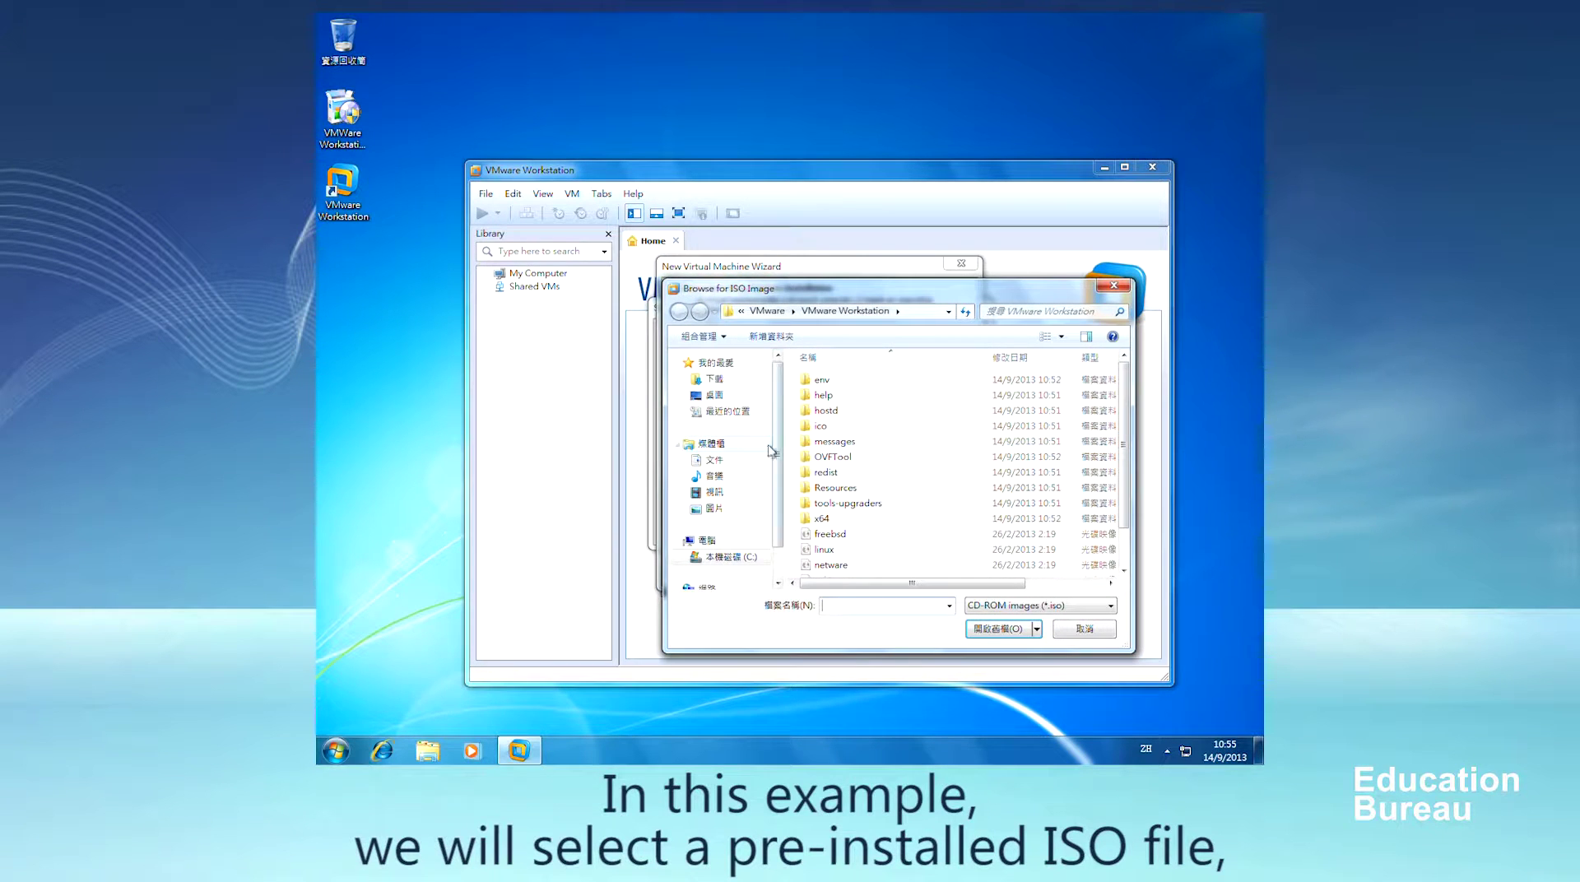
left_click(746, 460)
left_click(823, 436)
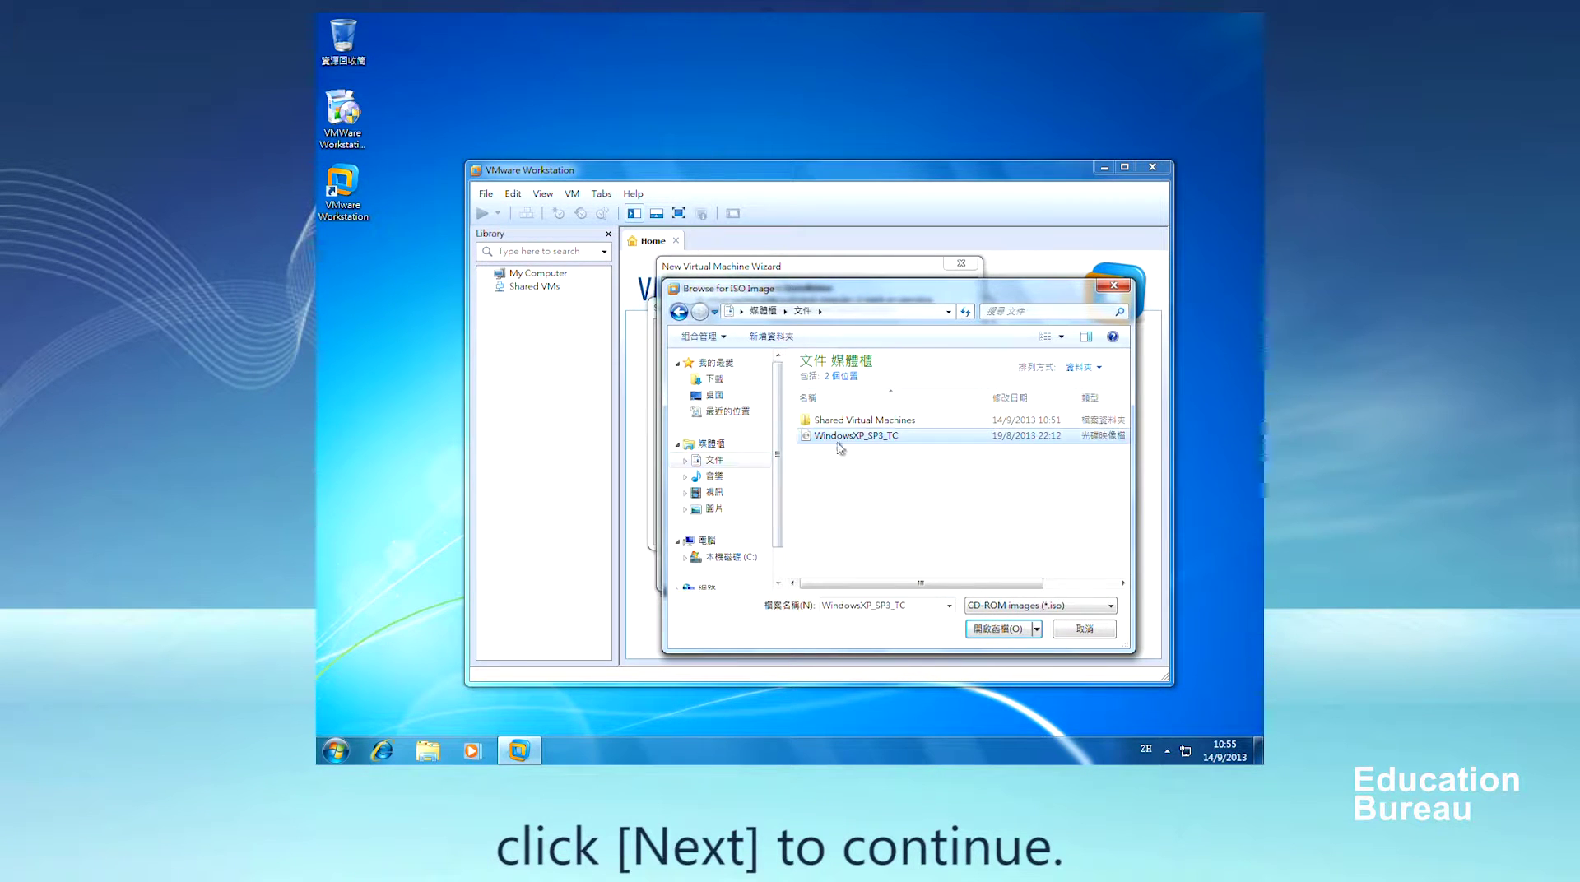
left_click(1013, 630)
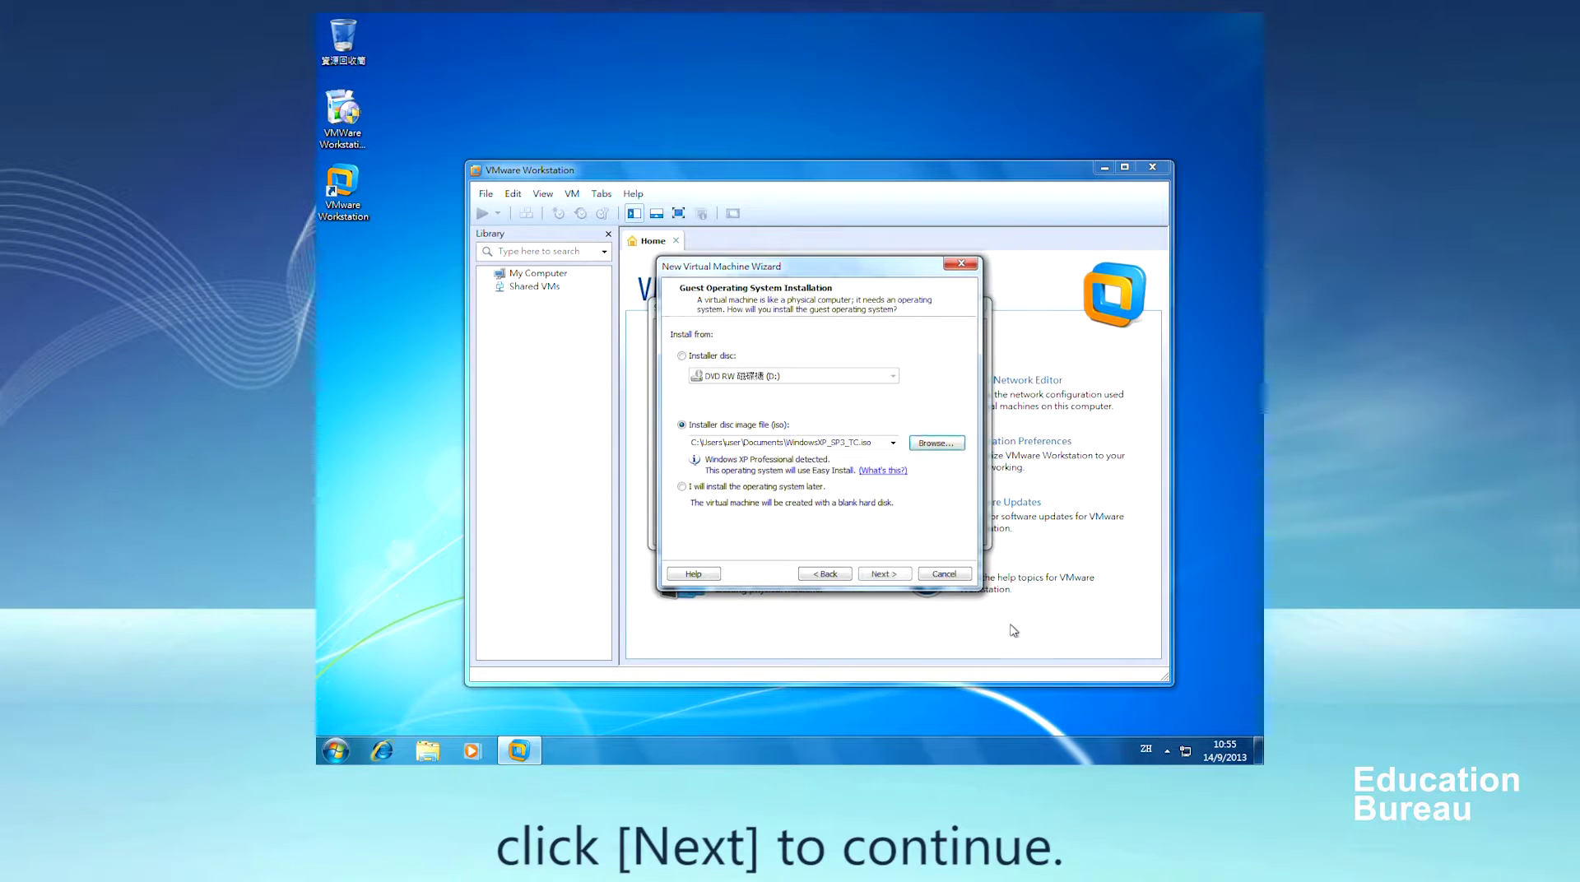
left_click(901, 577)
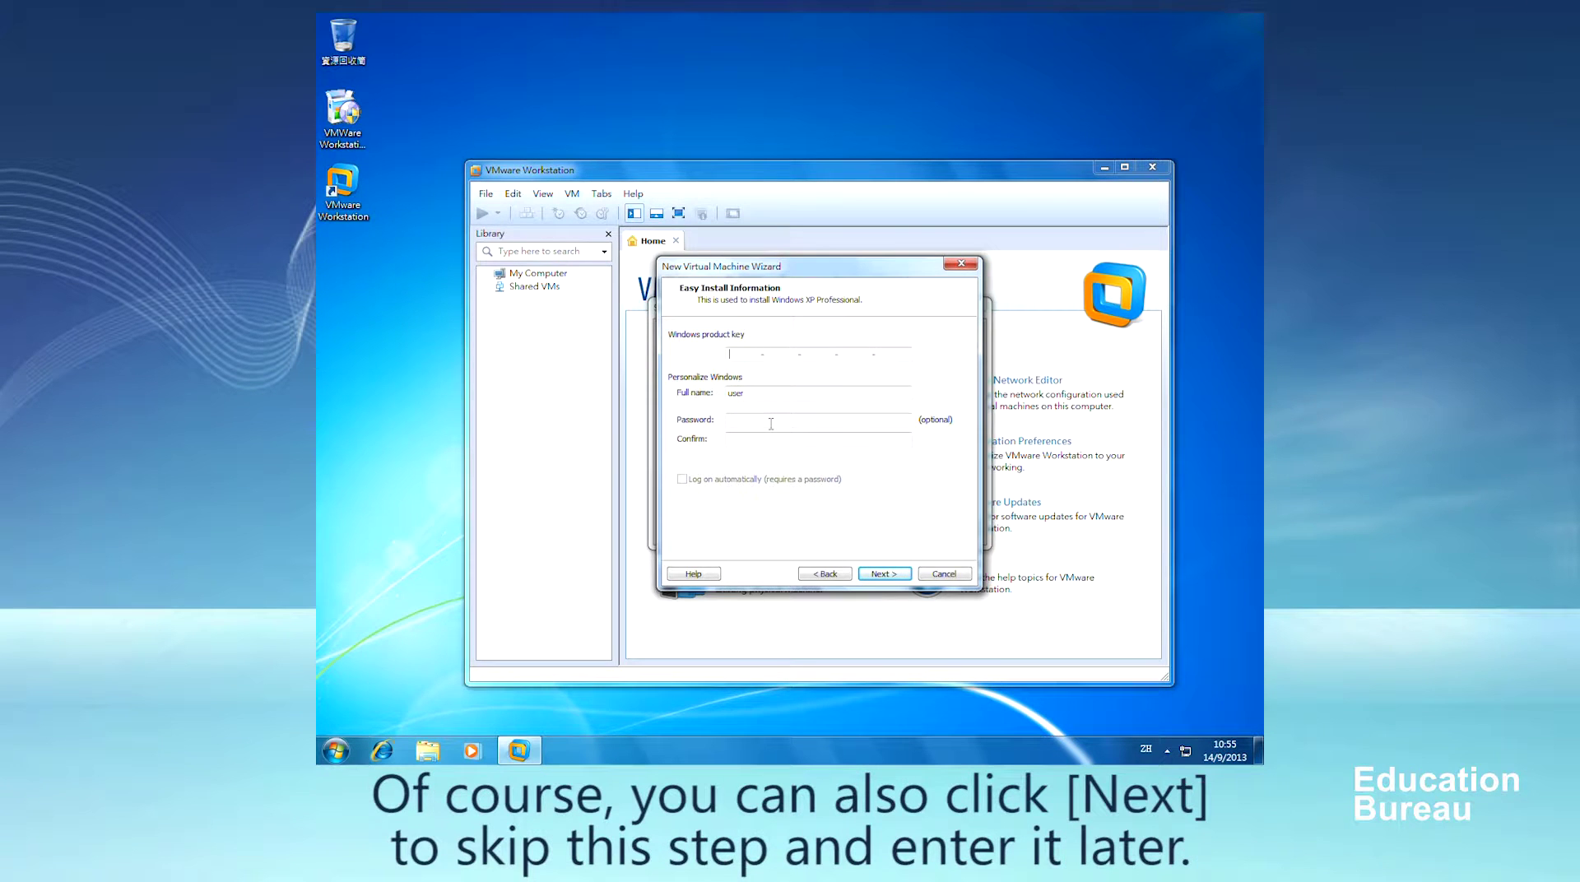
Skip the Windows product key and accept the default virtual machine name and location
left_click(885, 574)
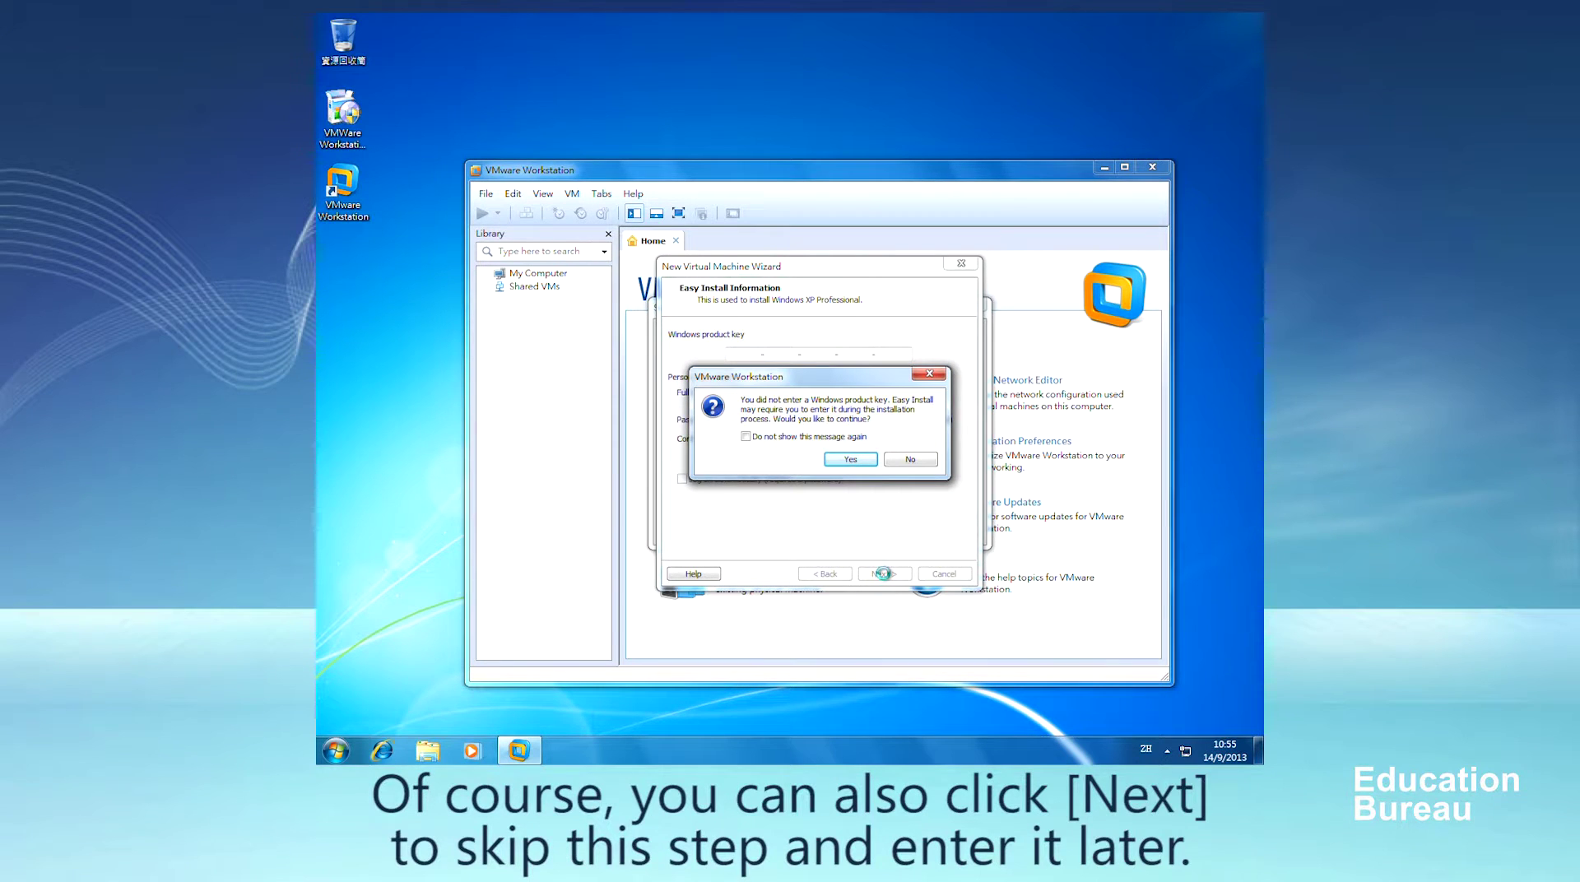
left_click(870, 463)
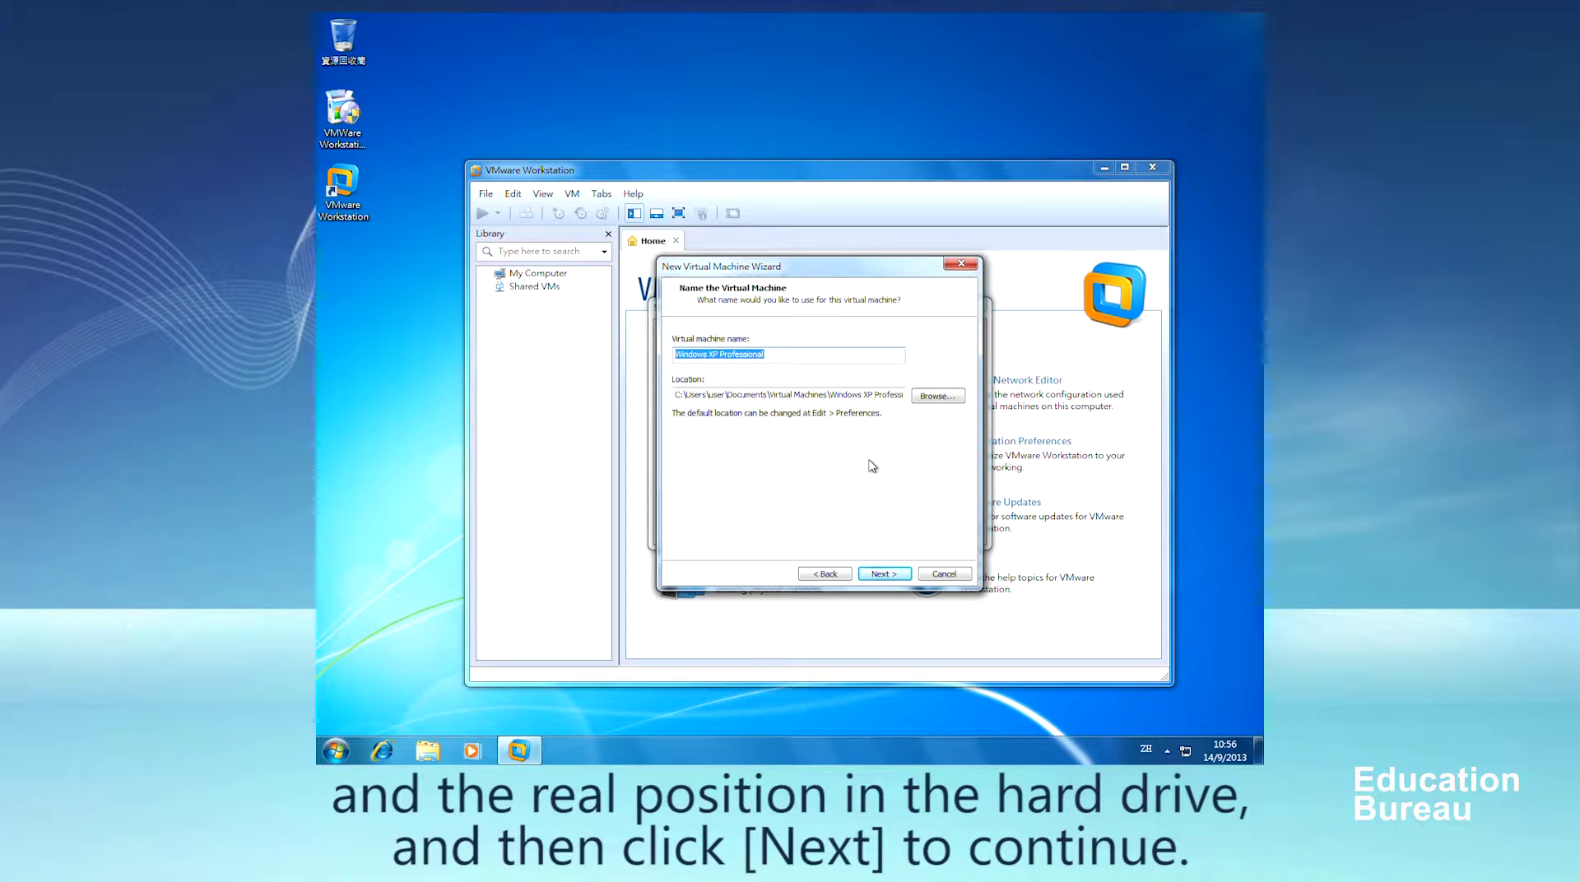
left_click(899, 576)
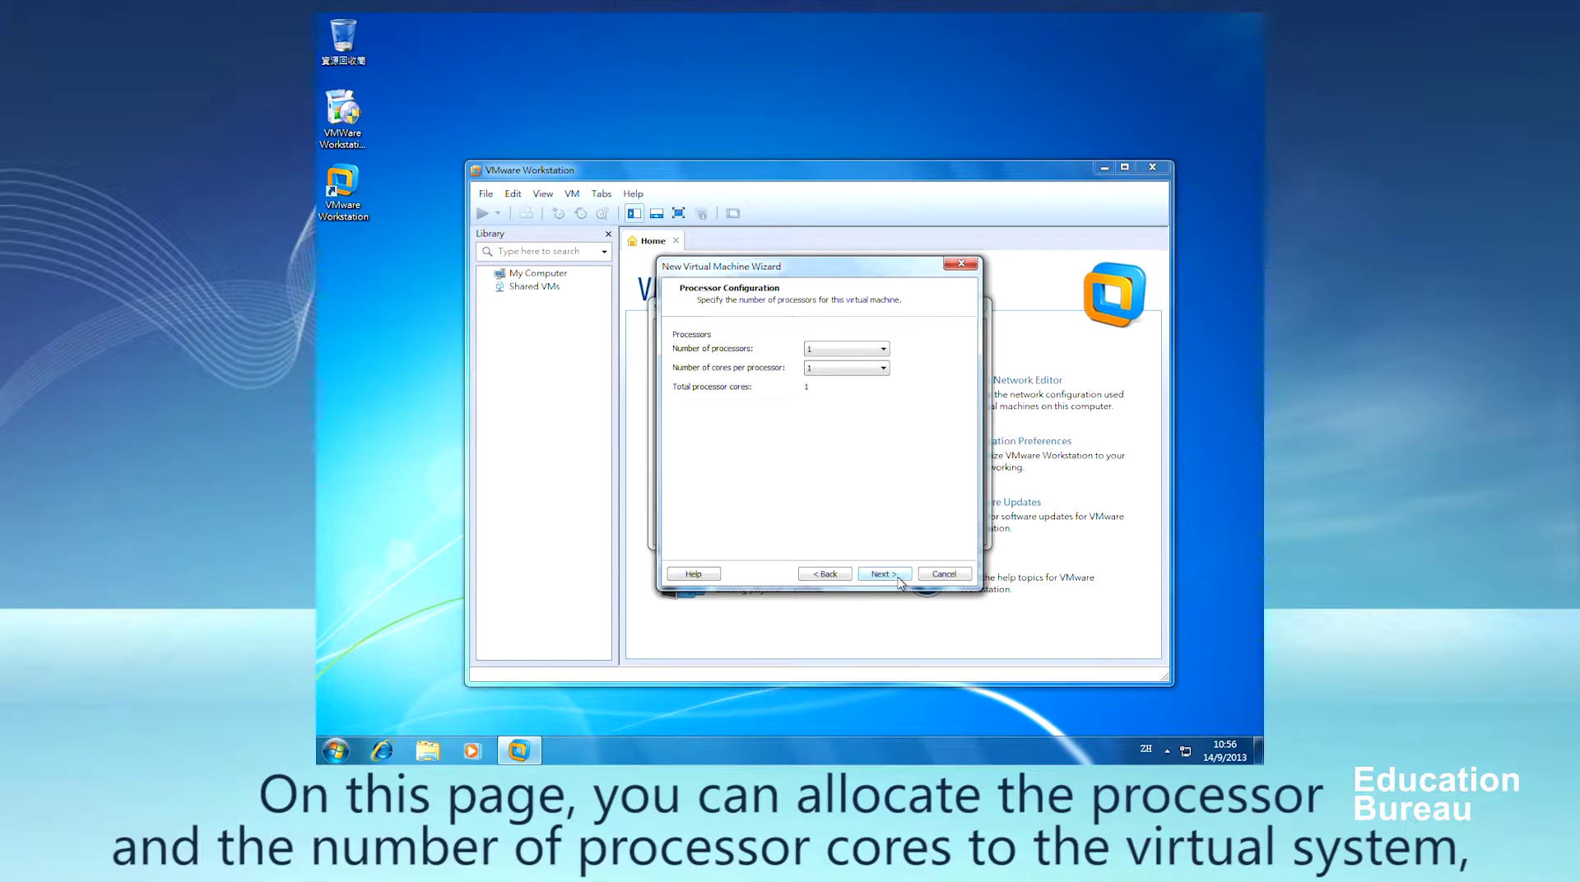
Allocate 2 processors to the virtual machine, trying 2 cores per processor before settling on 1
left_click(884, 349)
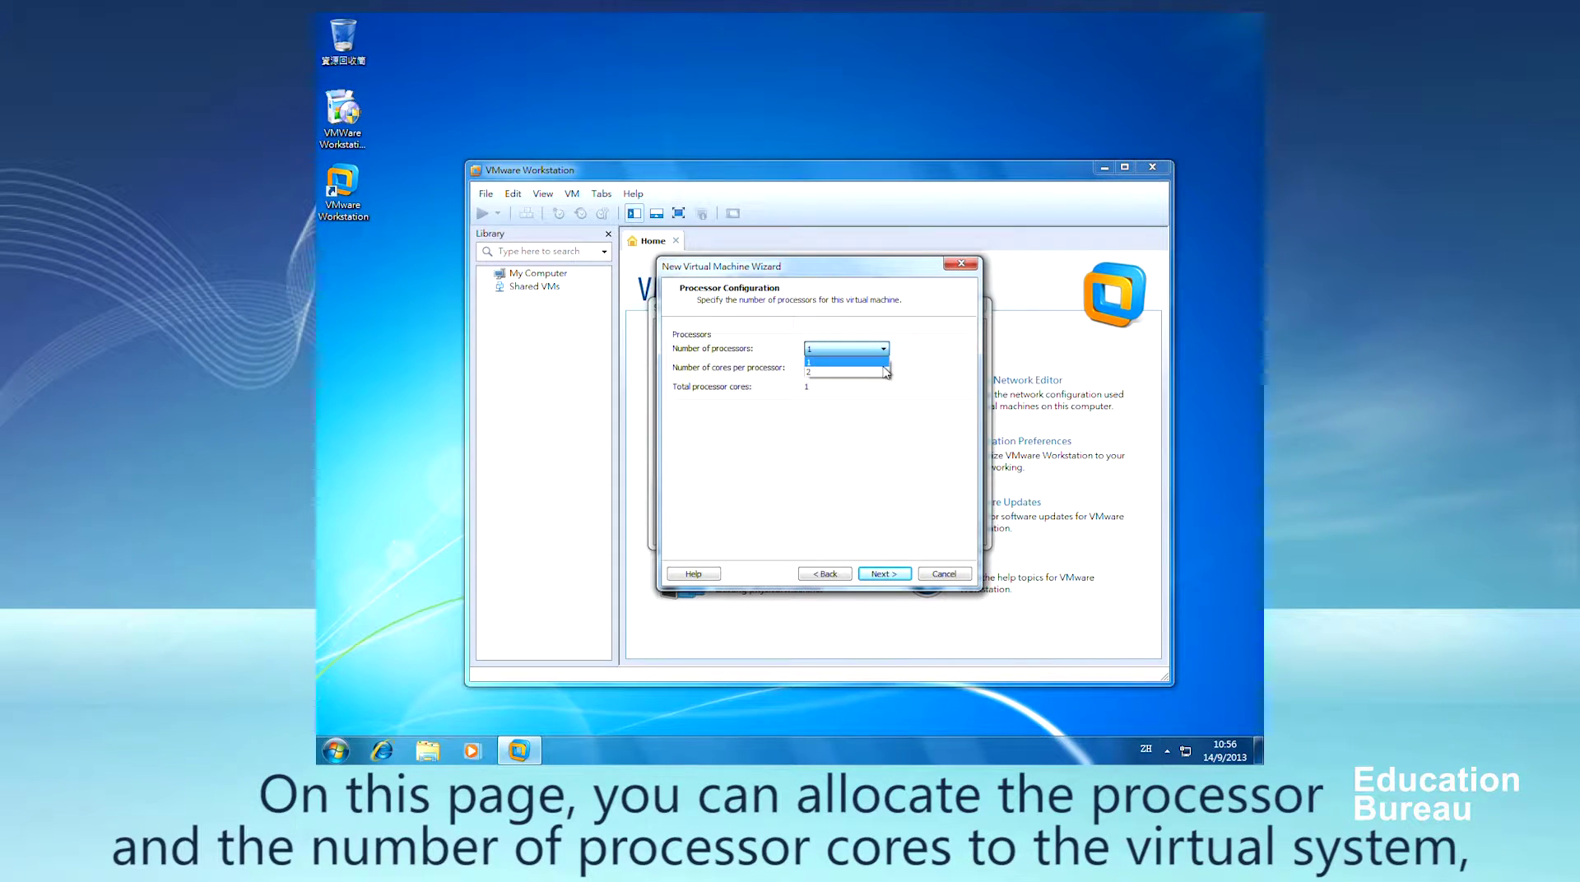
left_click(884, 362)
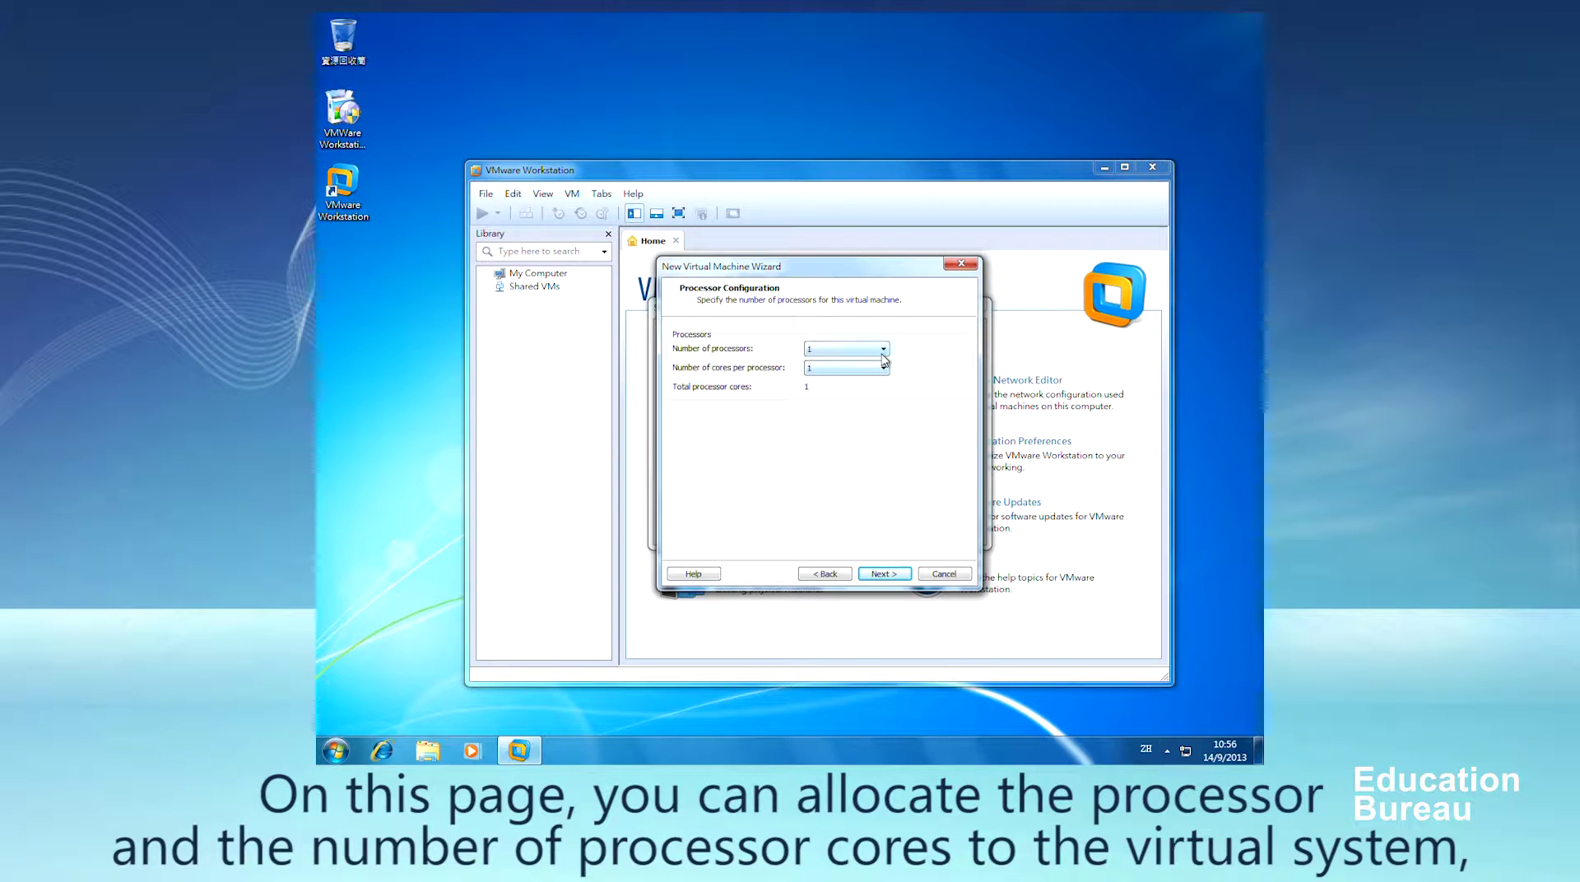
left_click(884, 352)
left_click(882, 372)
left_click(883, 372)
left_click(882, 392)
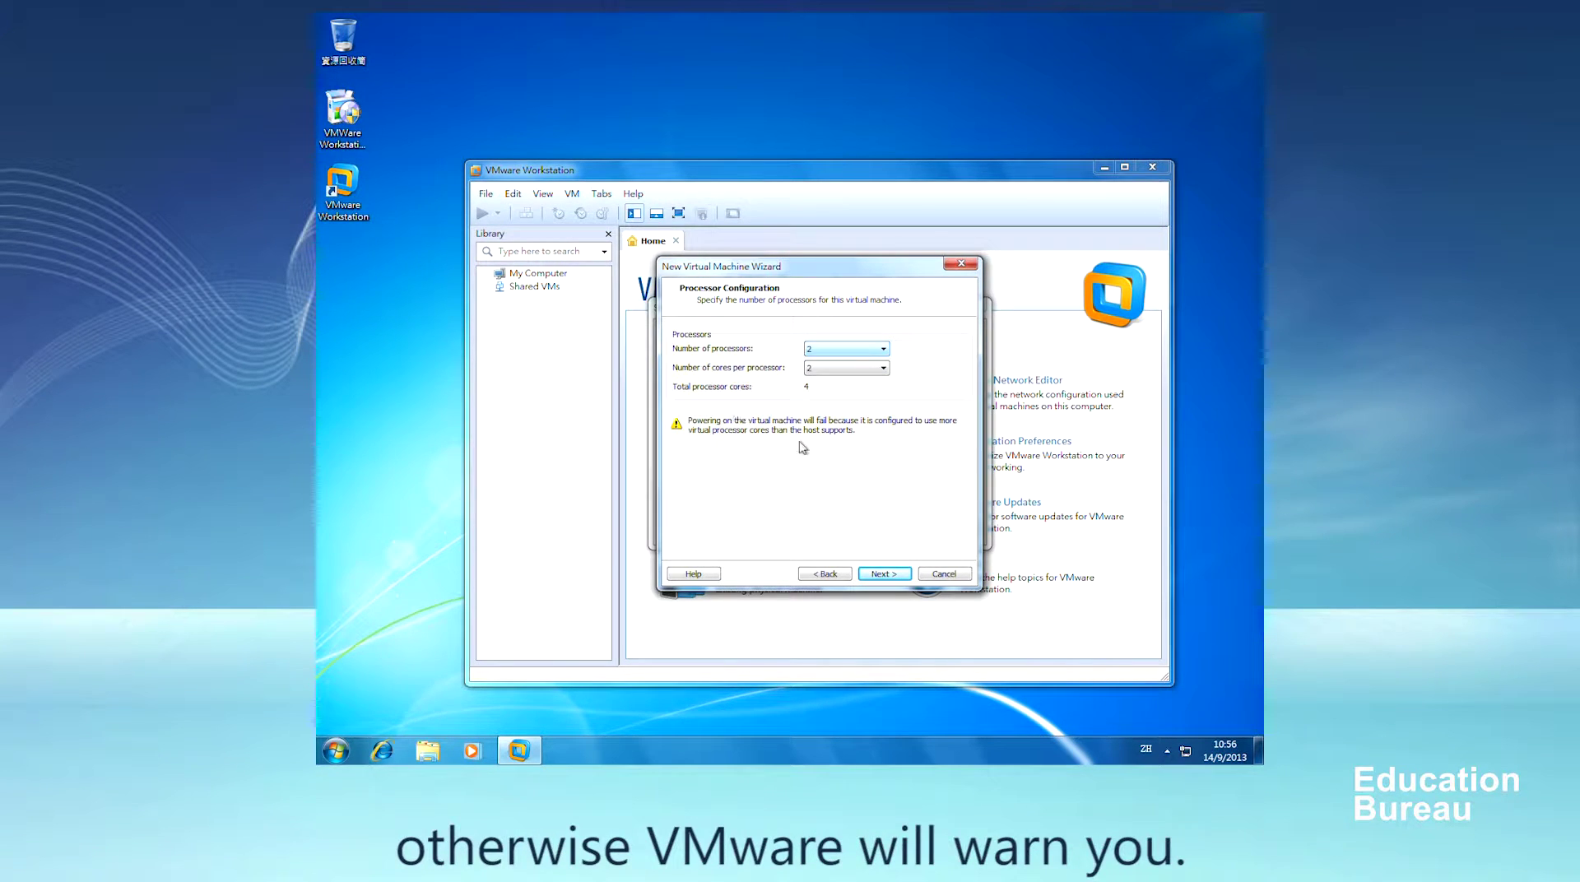
left_click(881, 369)
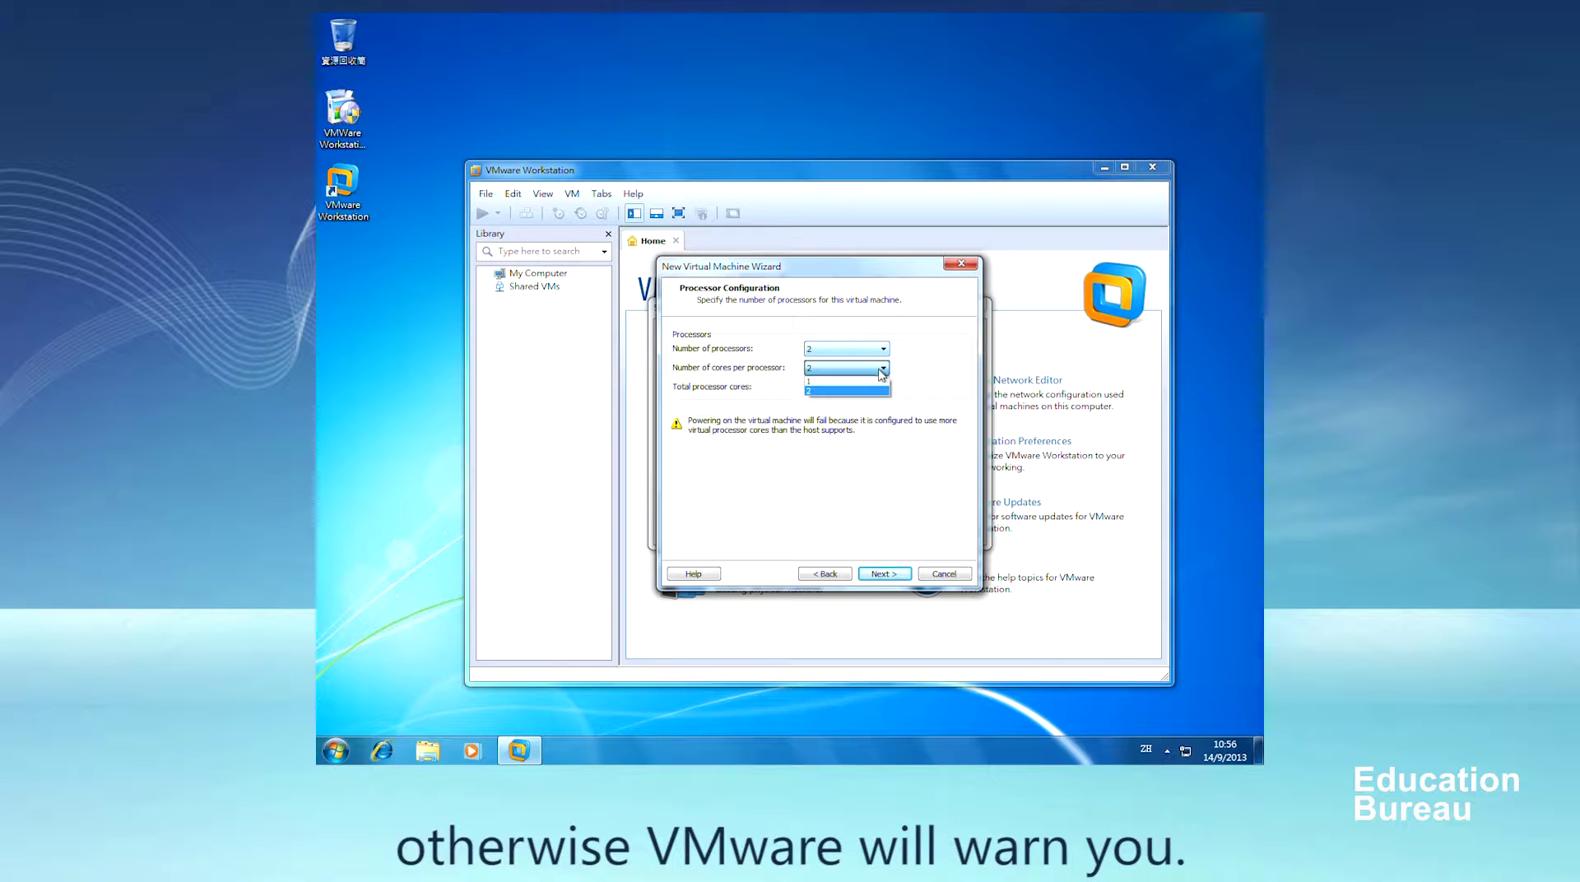
left_click(876, 382)
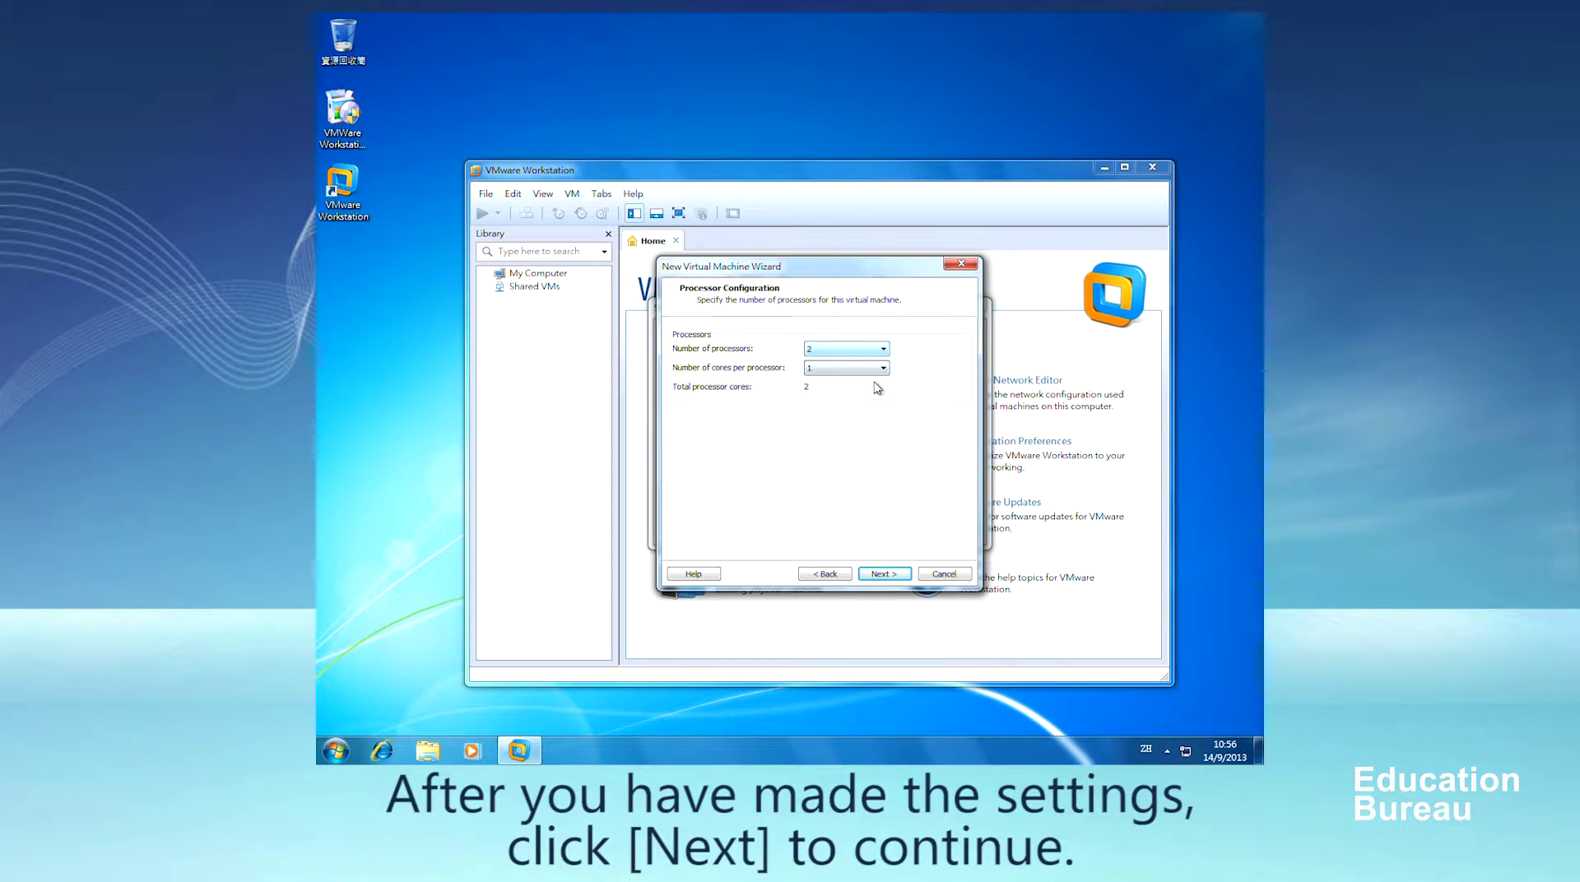
left_click(885, 574)
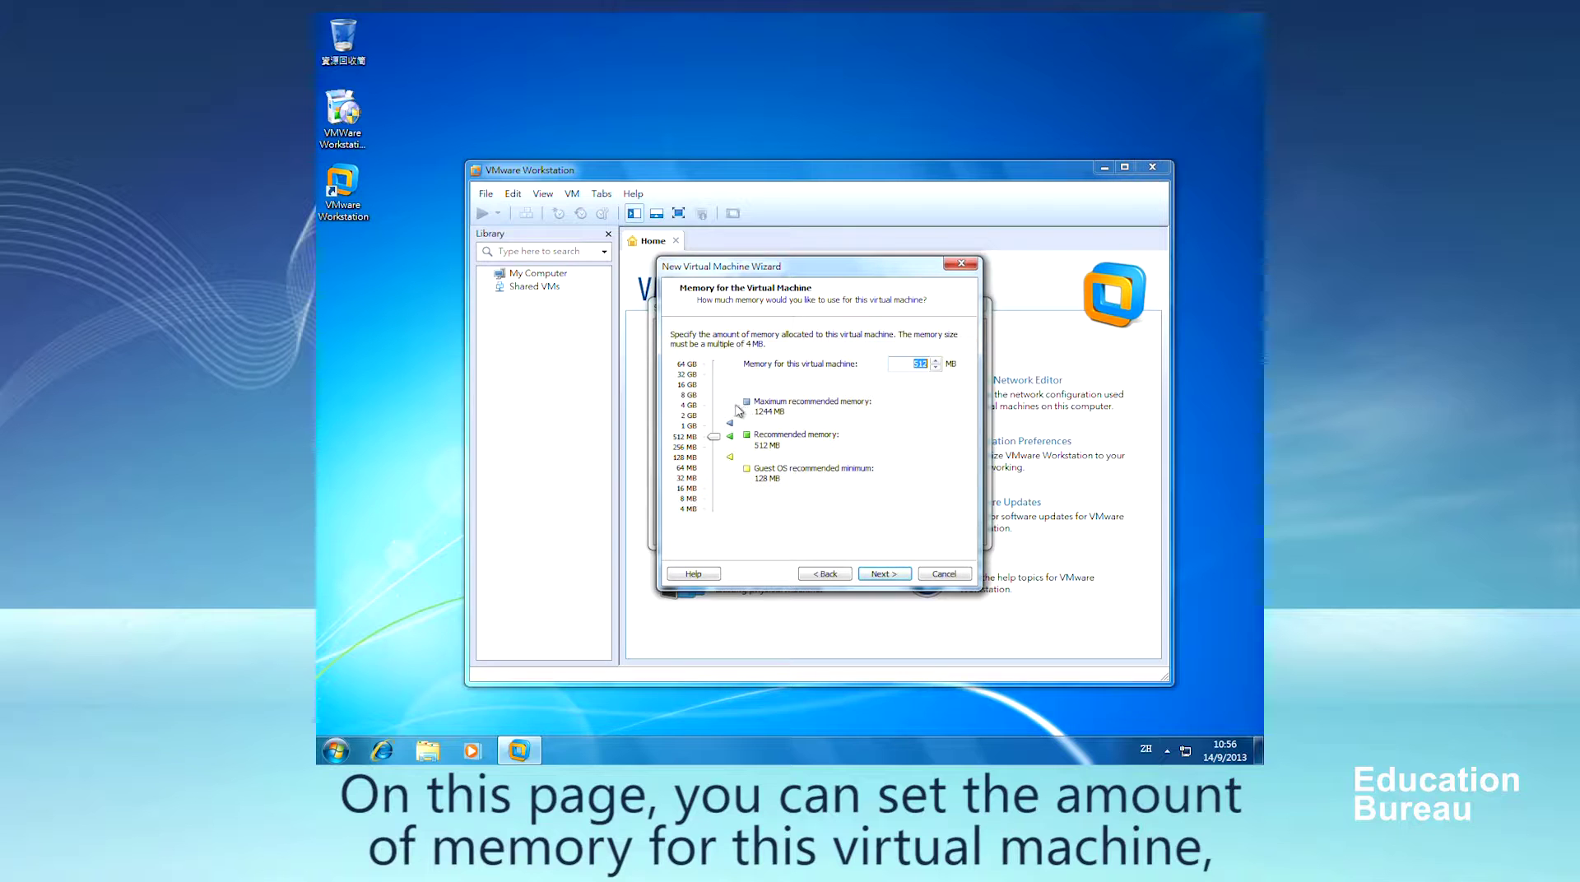
Set the virtual machine's memory to 2048 MB and continue to the network type settings
left_click_drag(721, 440, 719, 417)
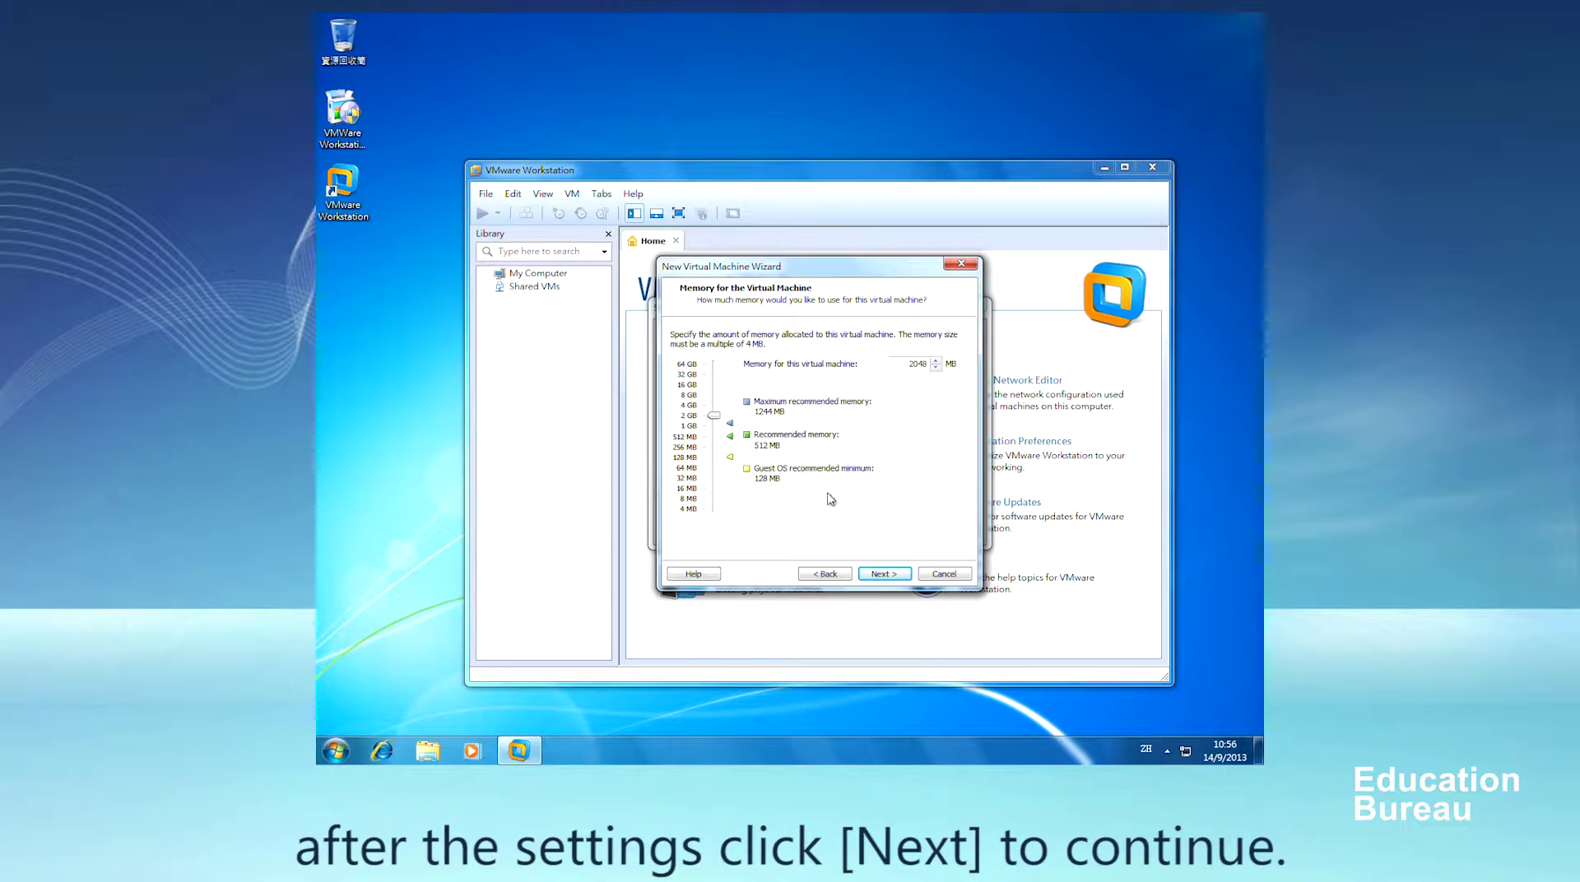
left_click(877, 576)
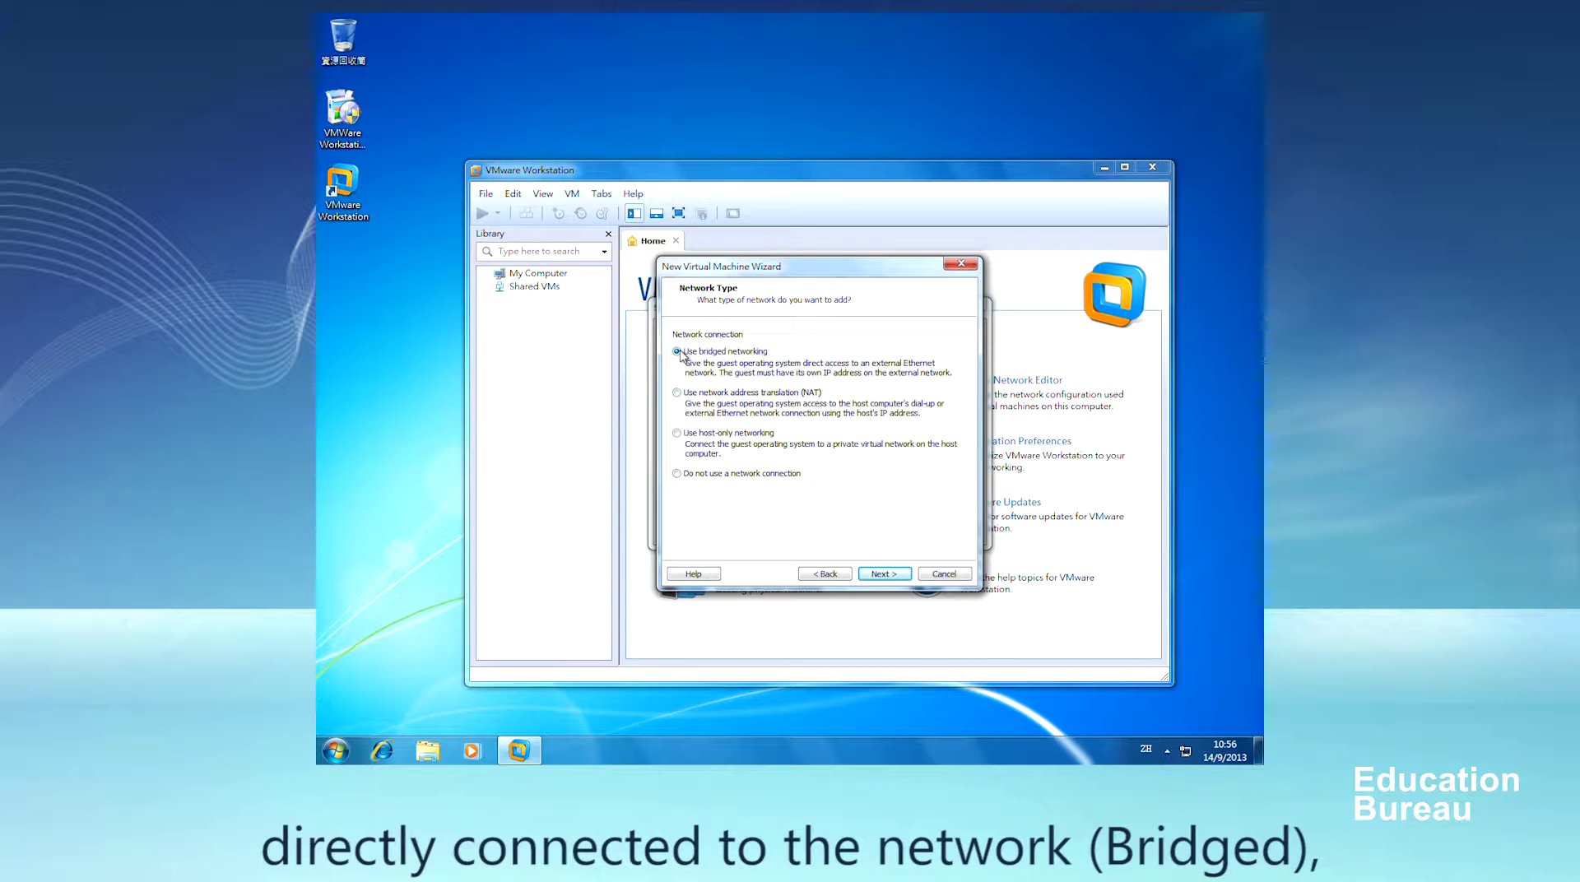
Choose network address translation (NAT) for the network connection and accept the recommended BusLogic SCSI controller
left_click(678, 393)
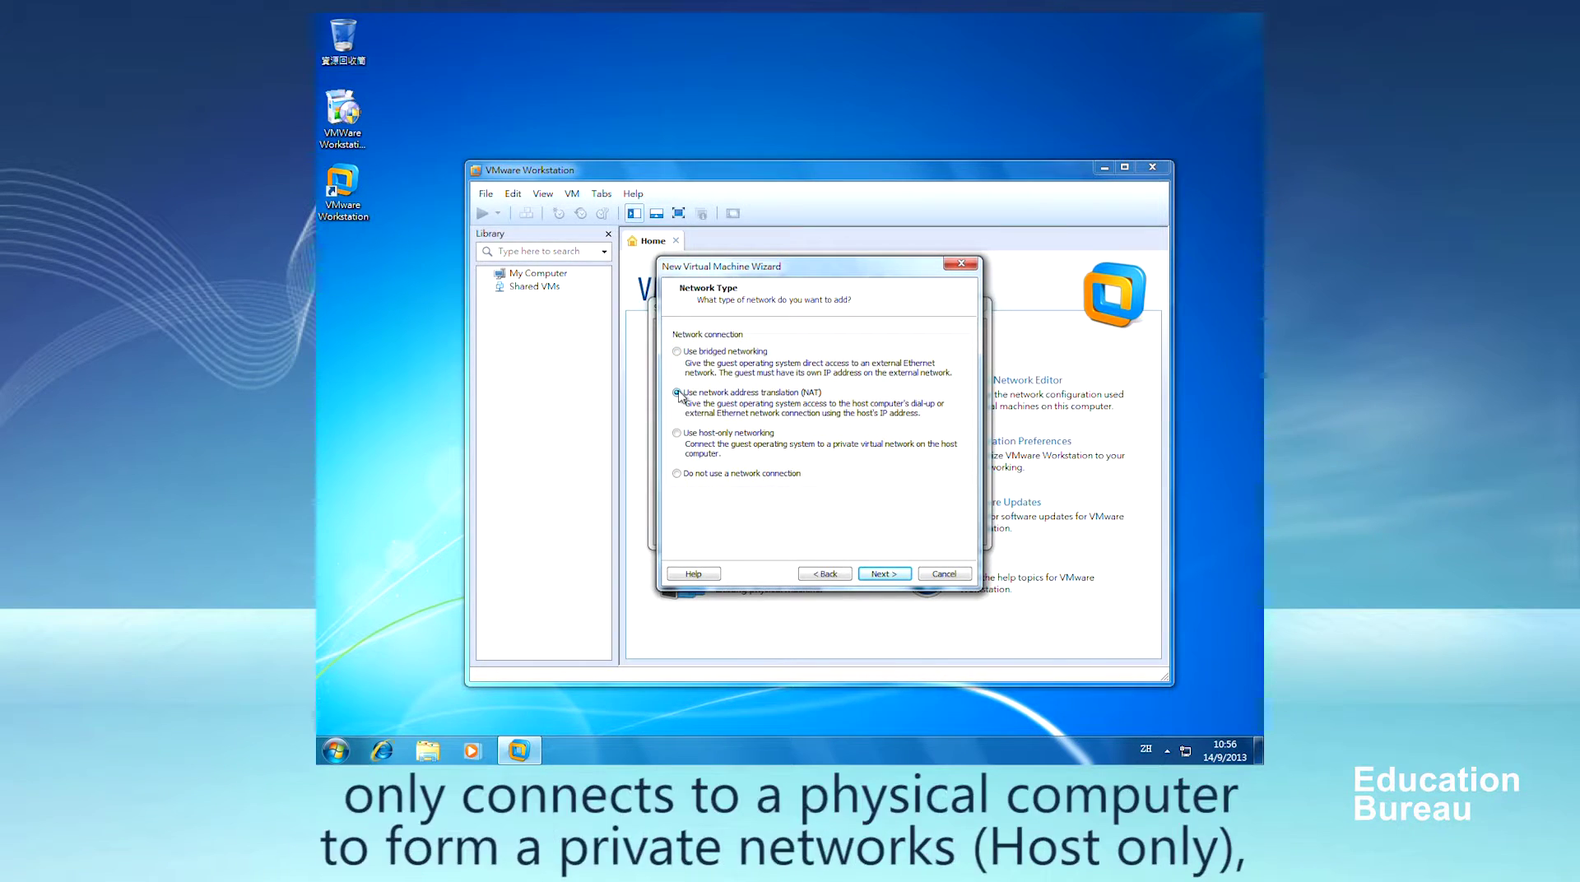
left_click(677, 433)
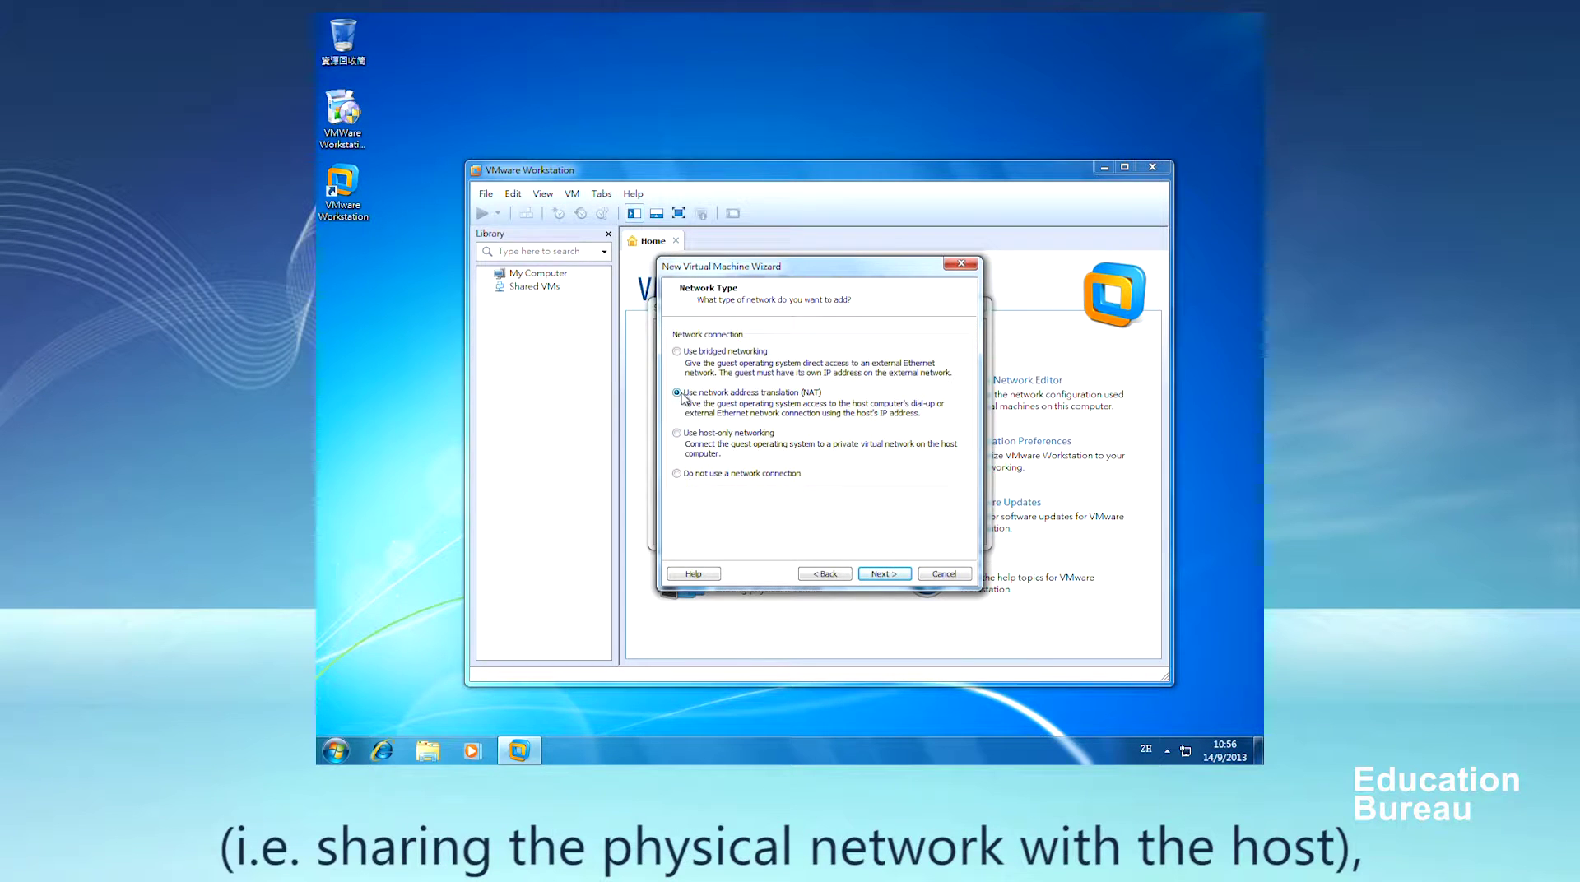
left_click(881, 576)
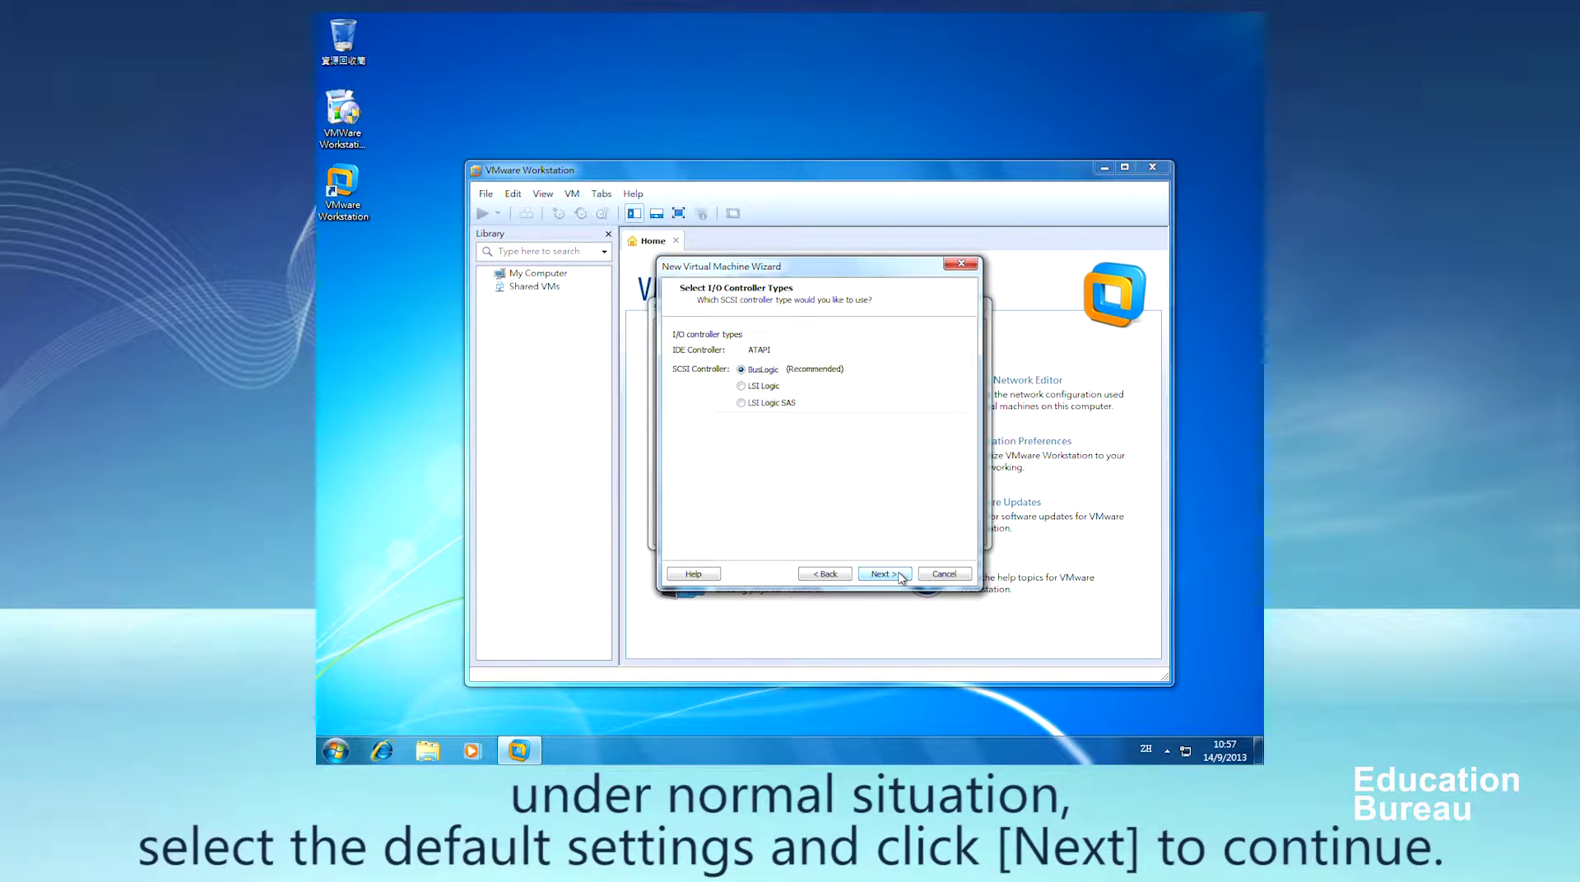
left_click(900, 577)
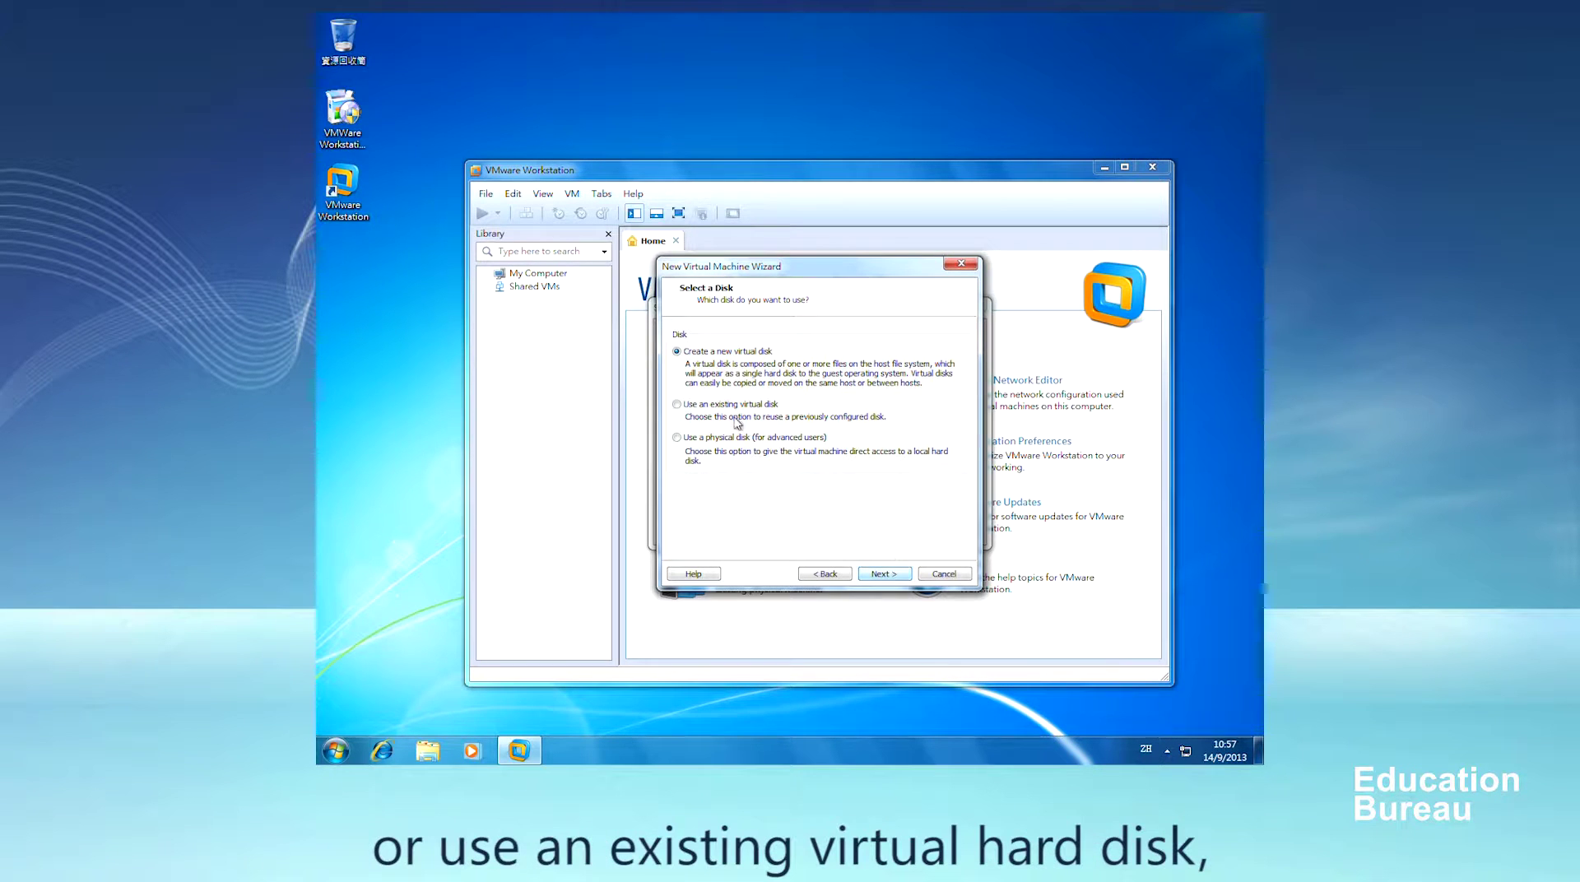
left_click(676, 405)
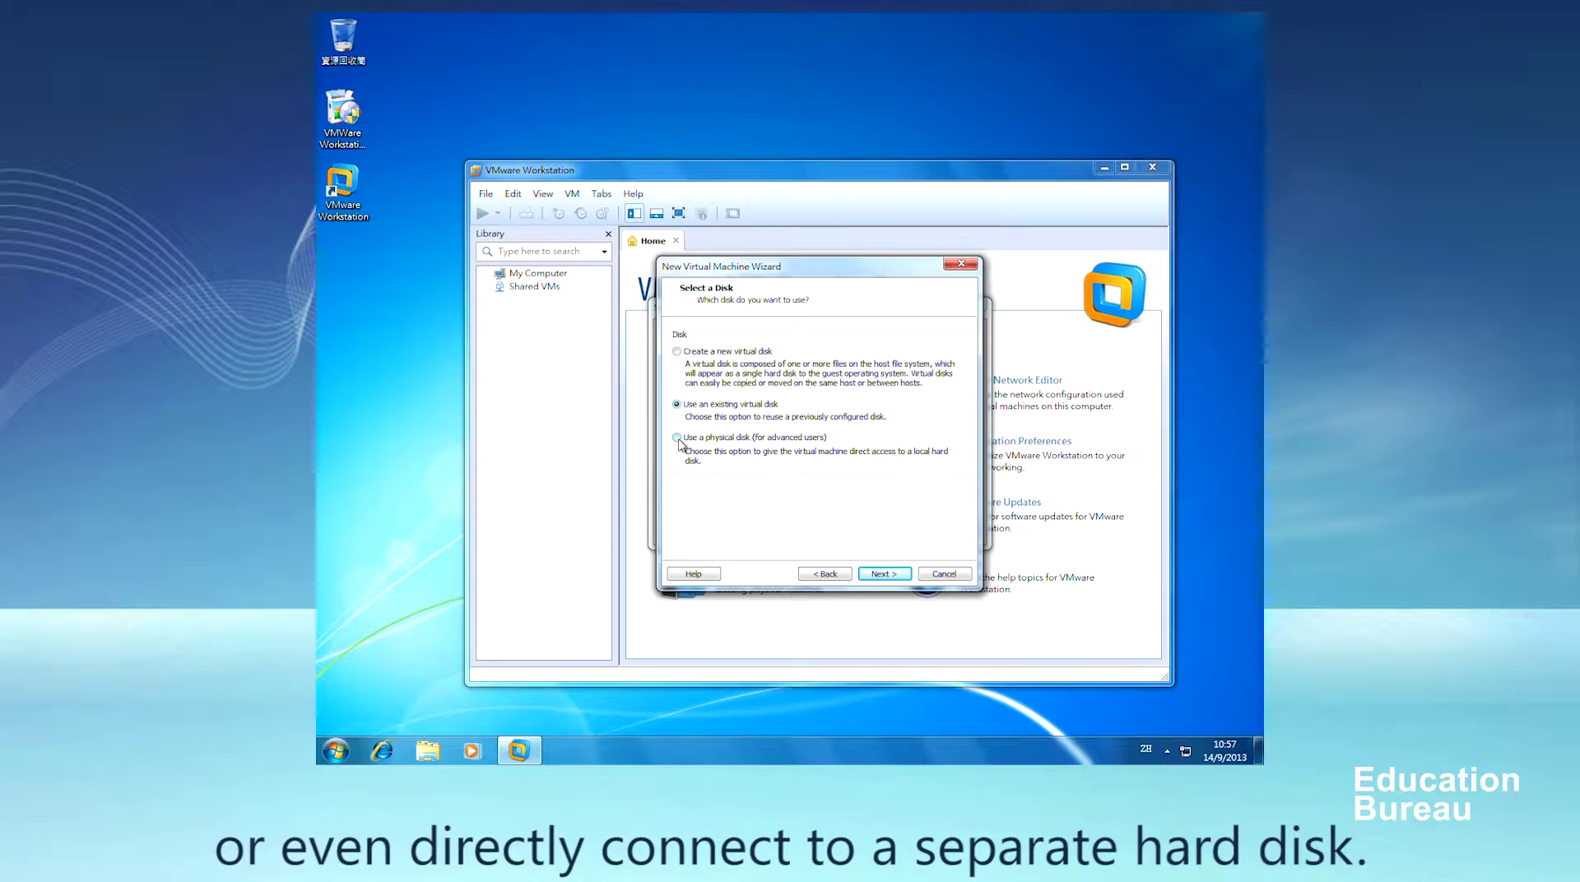
left_click(678, 440)
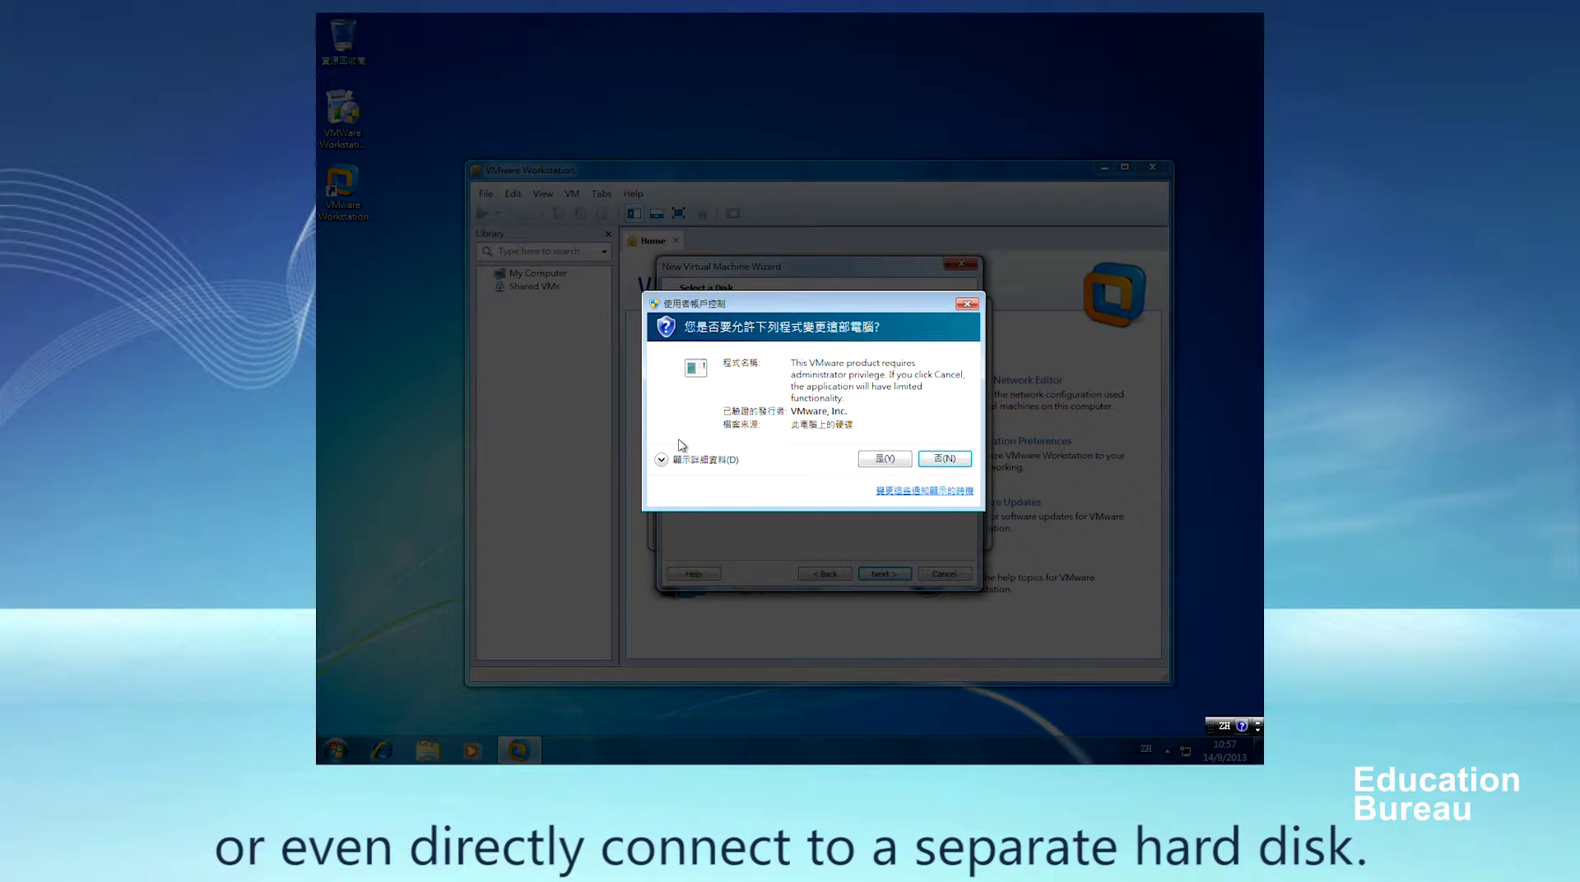
left_click(947, 460)
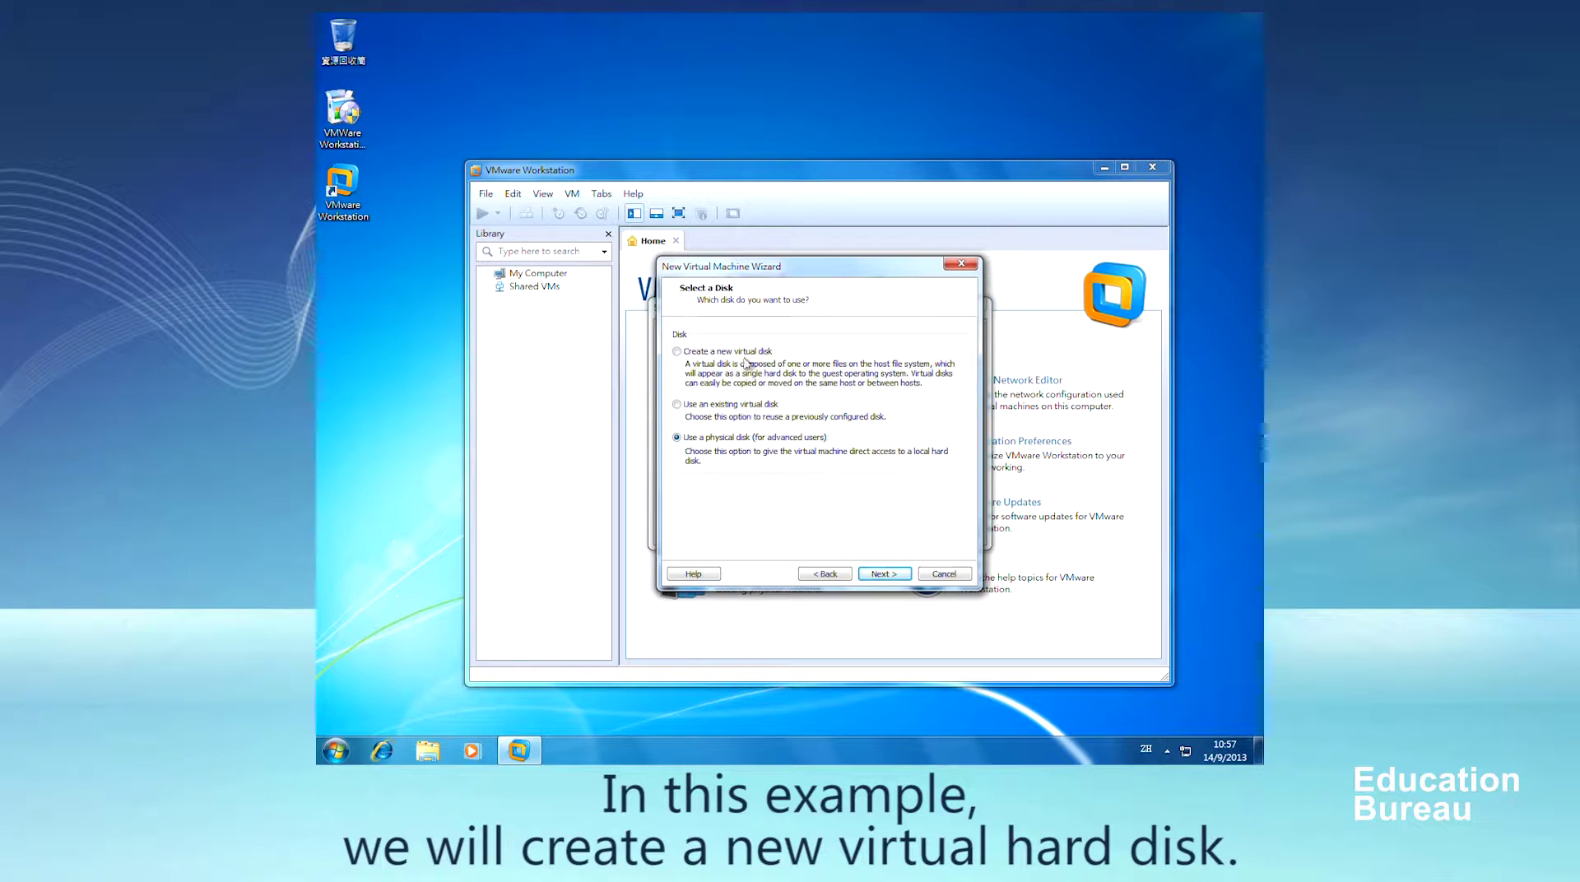
Choose to create a new virtual disk and accept the recommended SCSI disk type
left_click(698, 351)
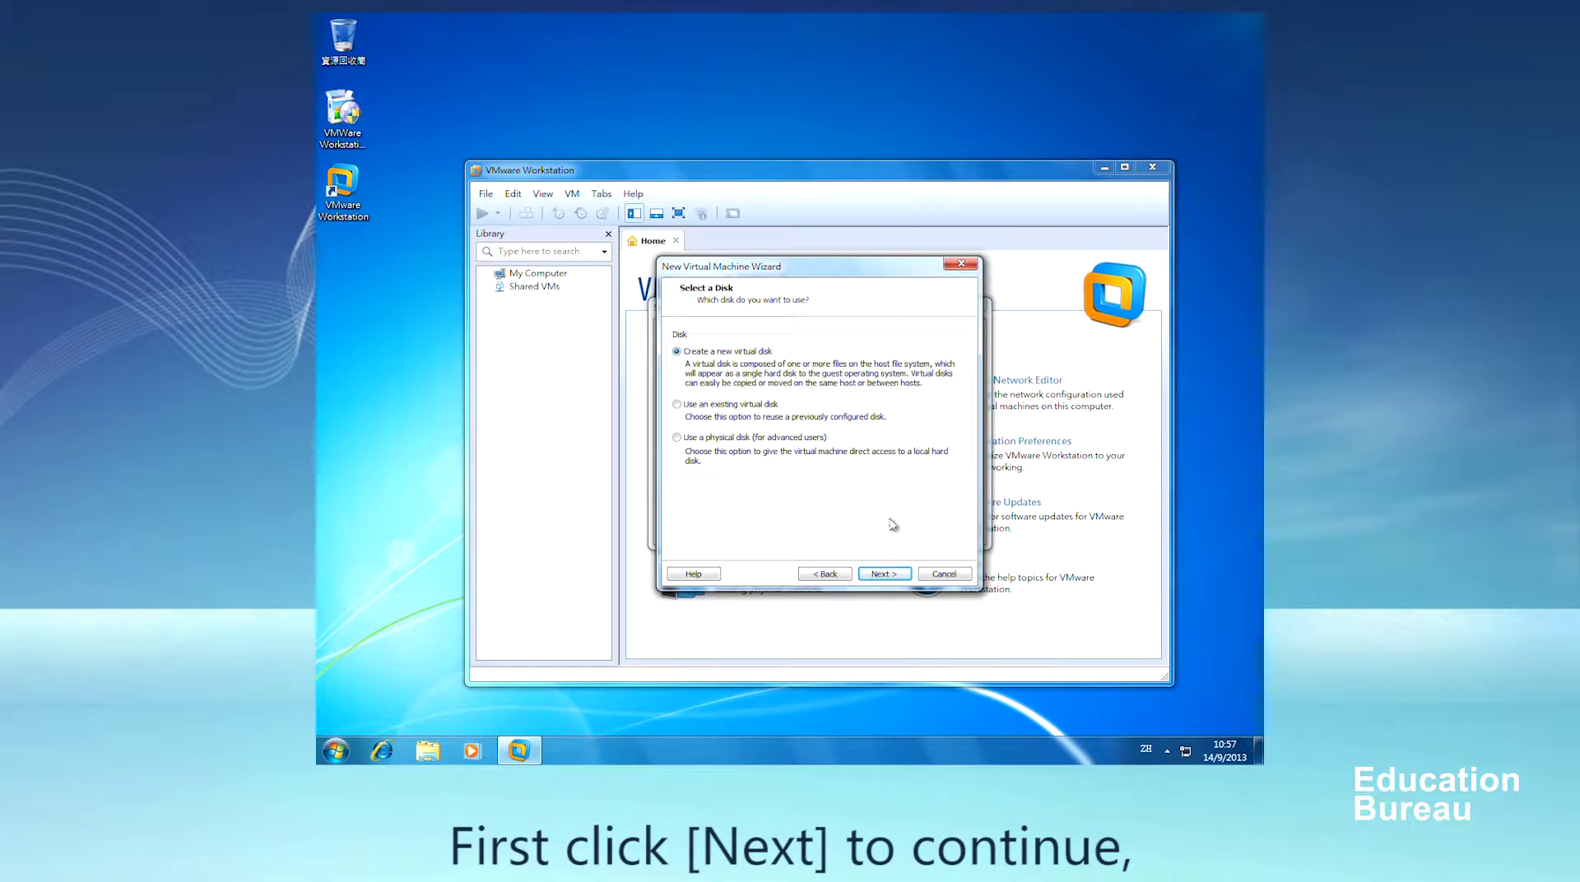
left_click(885, 574)
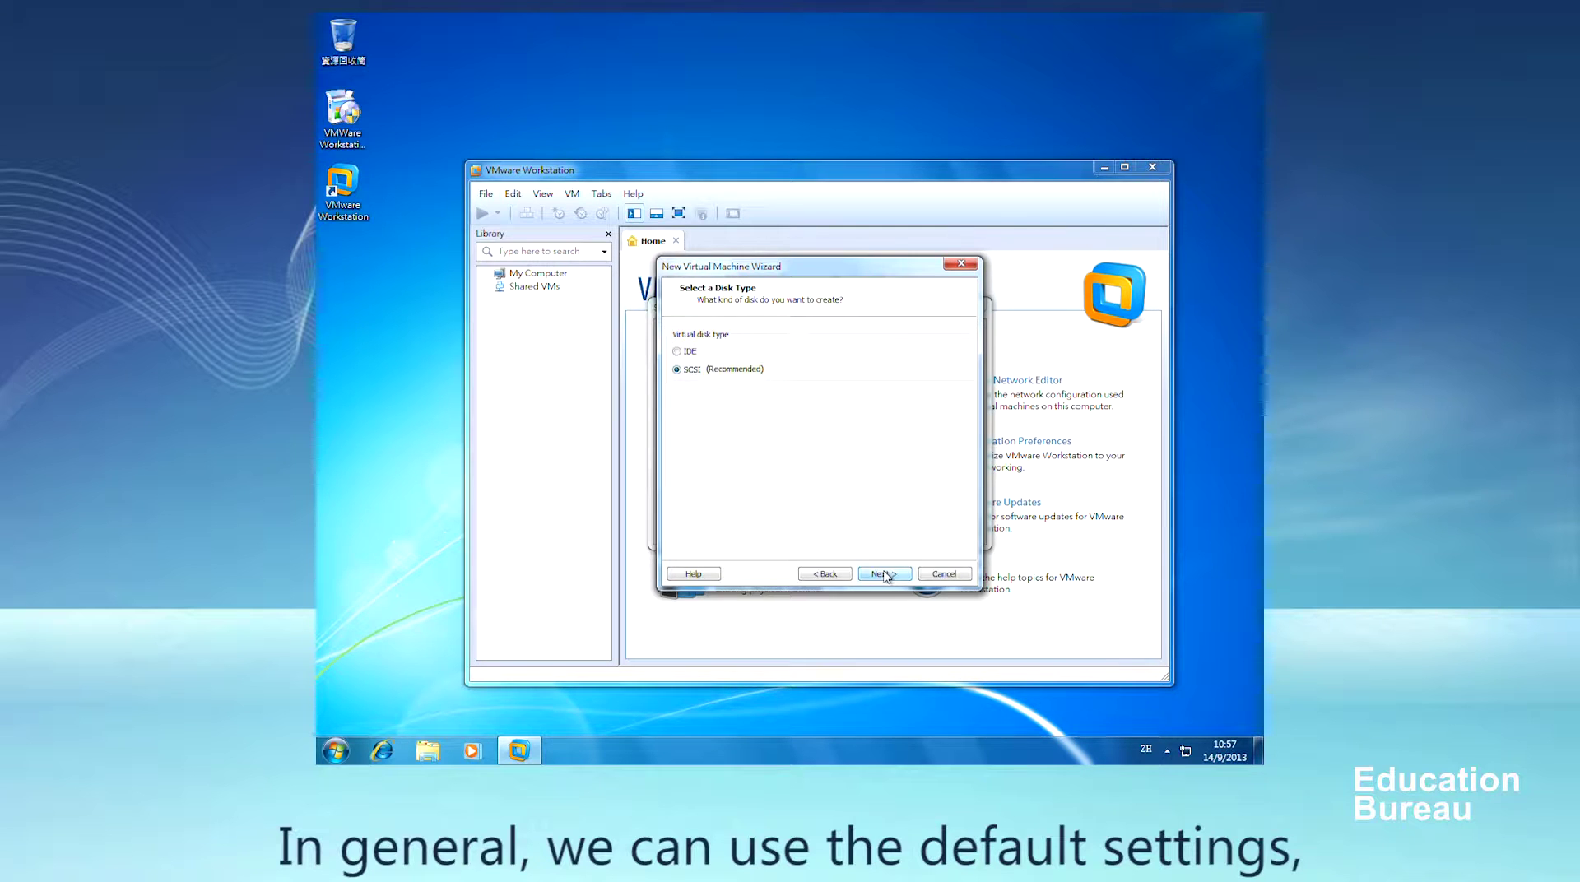
left_click(884, 573)
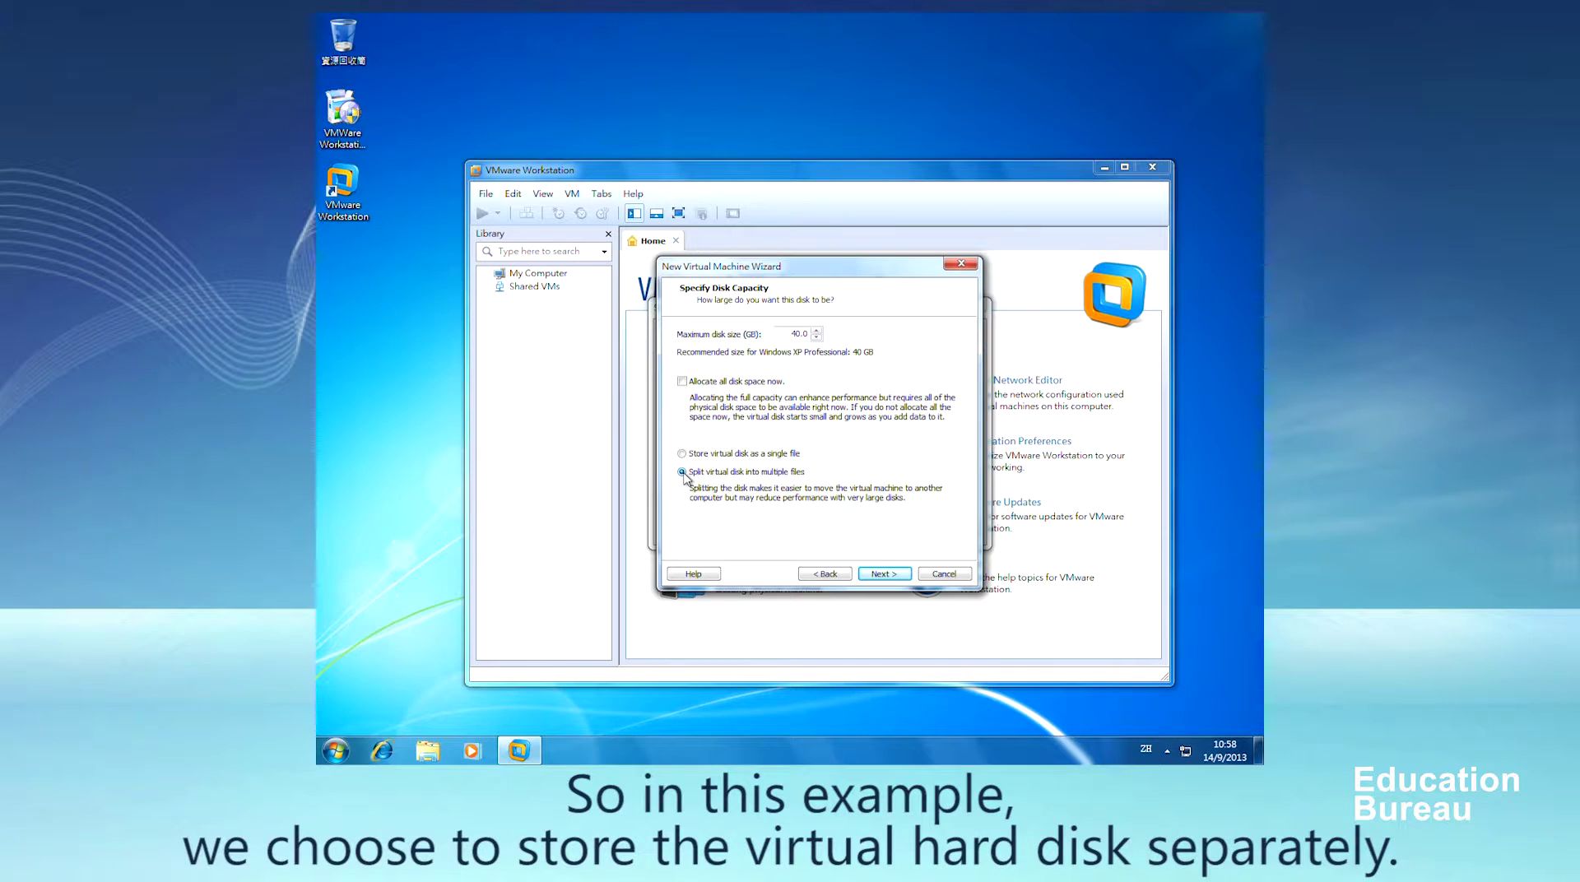
Accept a 40 GB maximum disk size split into multiple files and keep the disk file name Windows XP Professional.vmdk
left_click(898, 575)
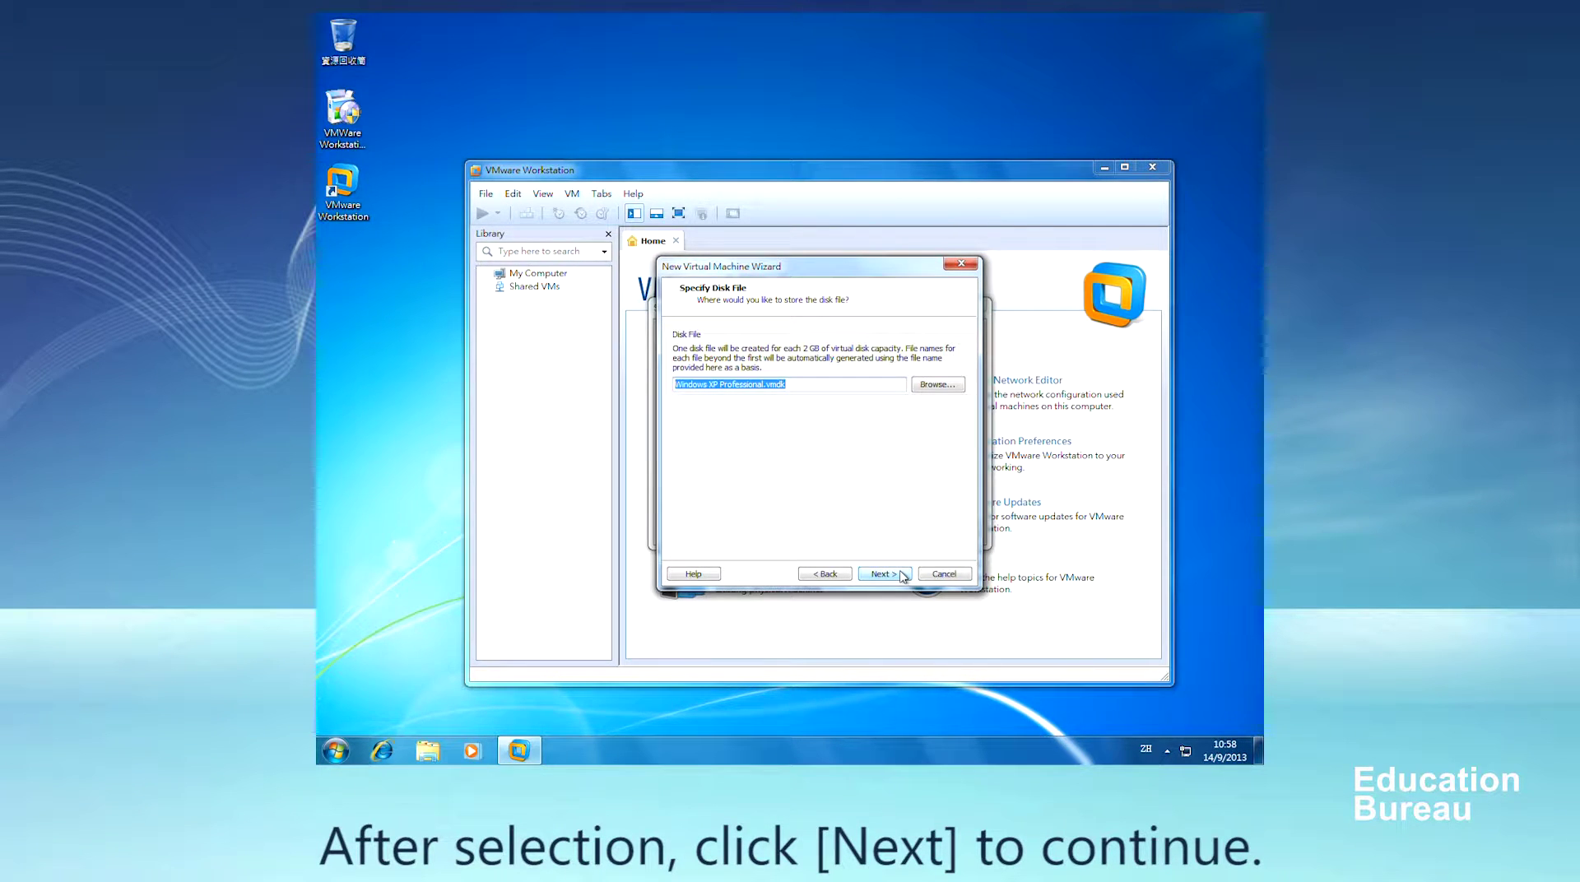
left_click(809, 387)
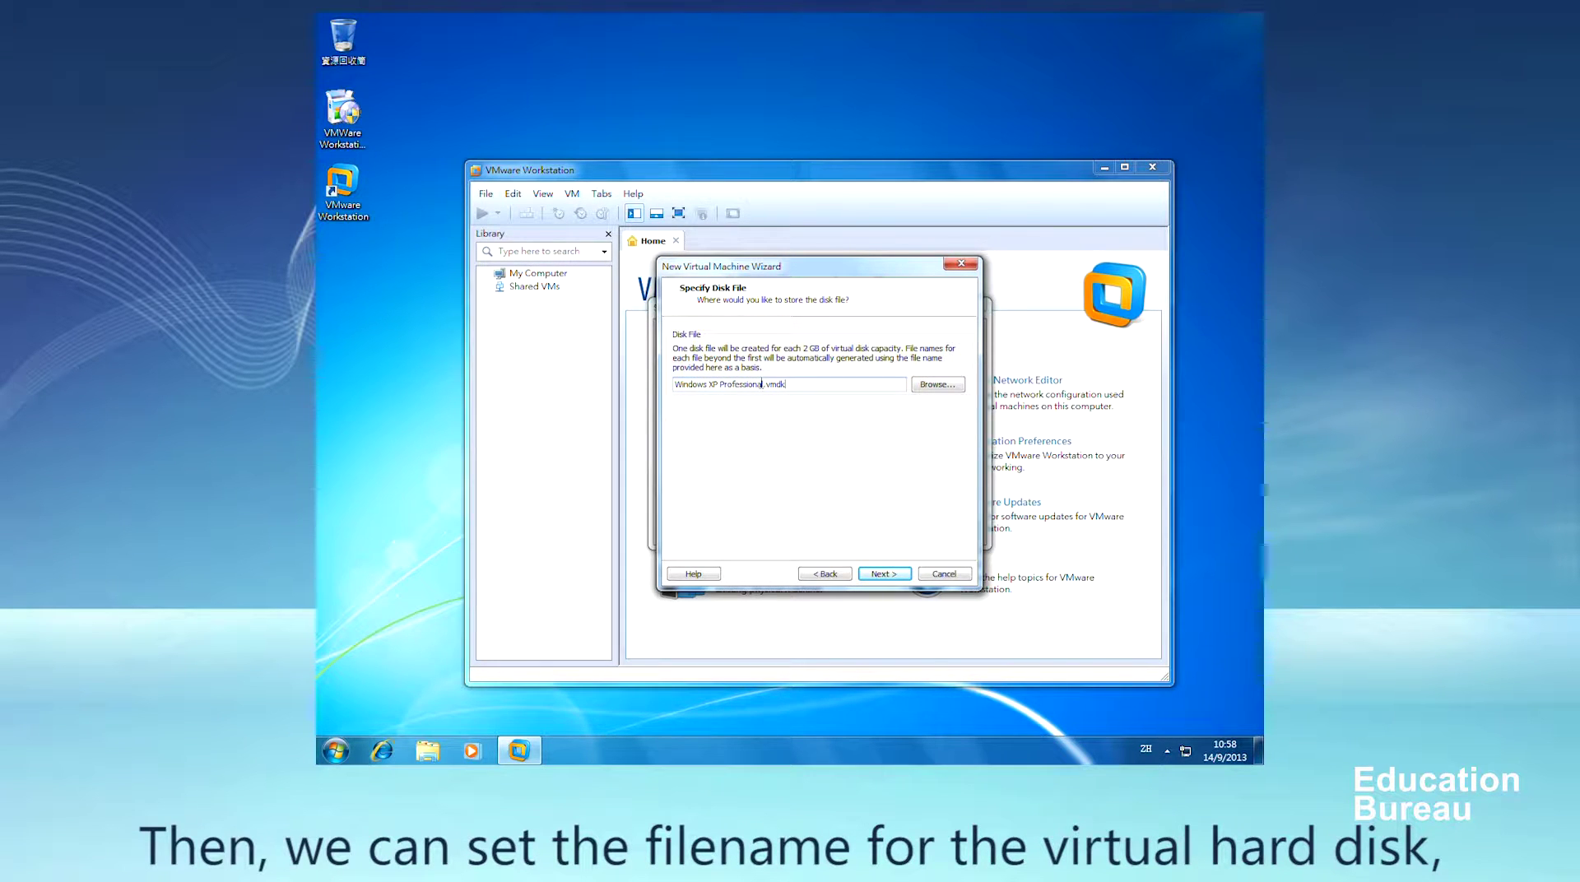
left_click(909, 576)
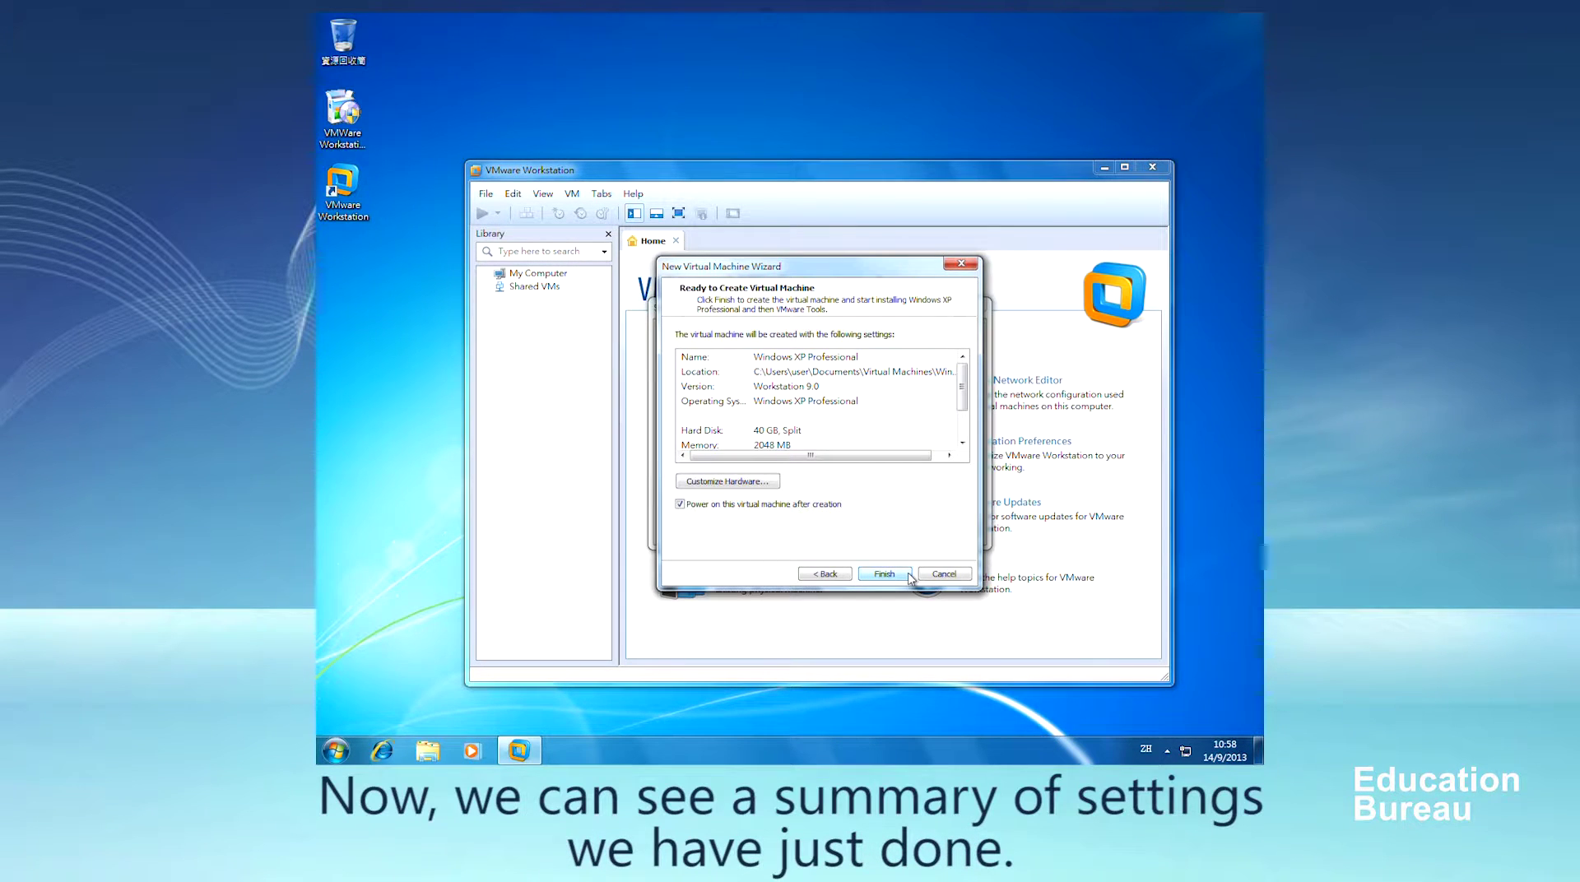
Create the virtual machine with automatic power-on after creation turned off, and power it on to begin installing Windows XP
mouse_move(964, 397)
left_mouse_down()
mouse_move(965, 447)
mouse_move(965, 419)
left_mouse_up()
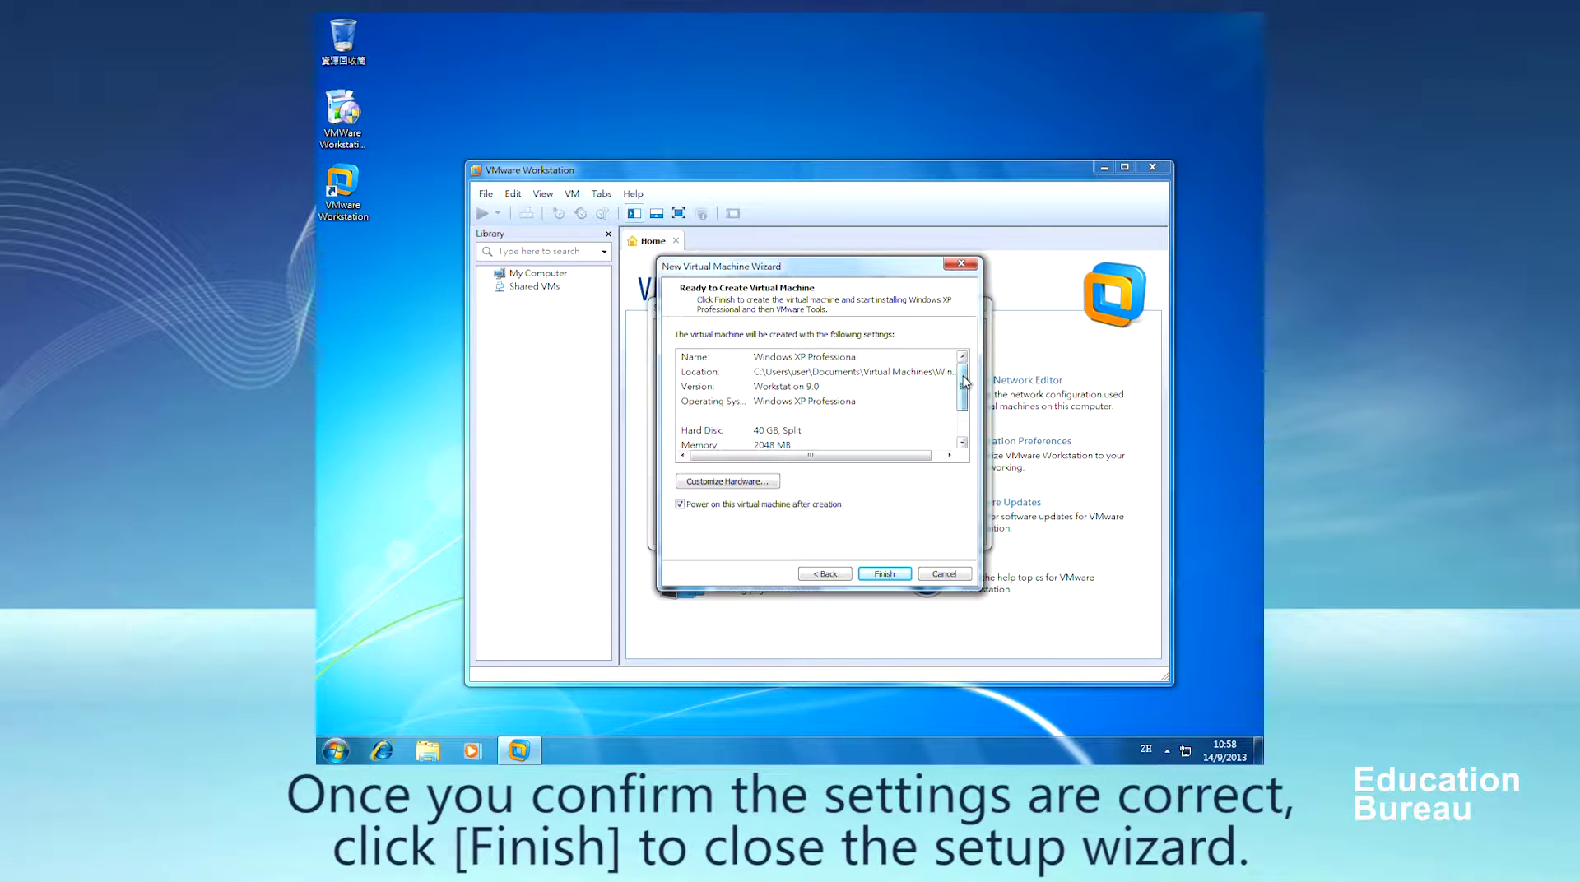
left_click(680, 504)
left_click(884, 574)
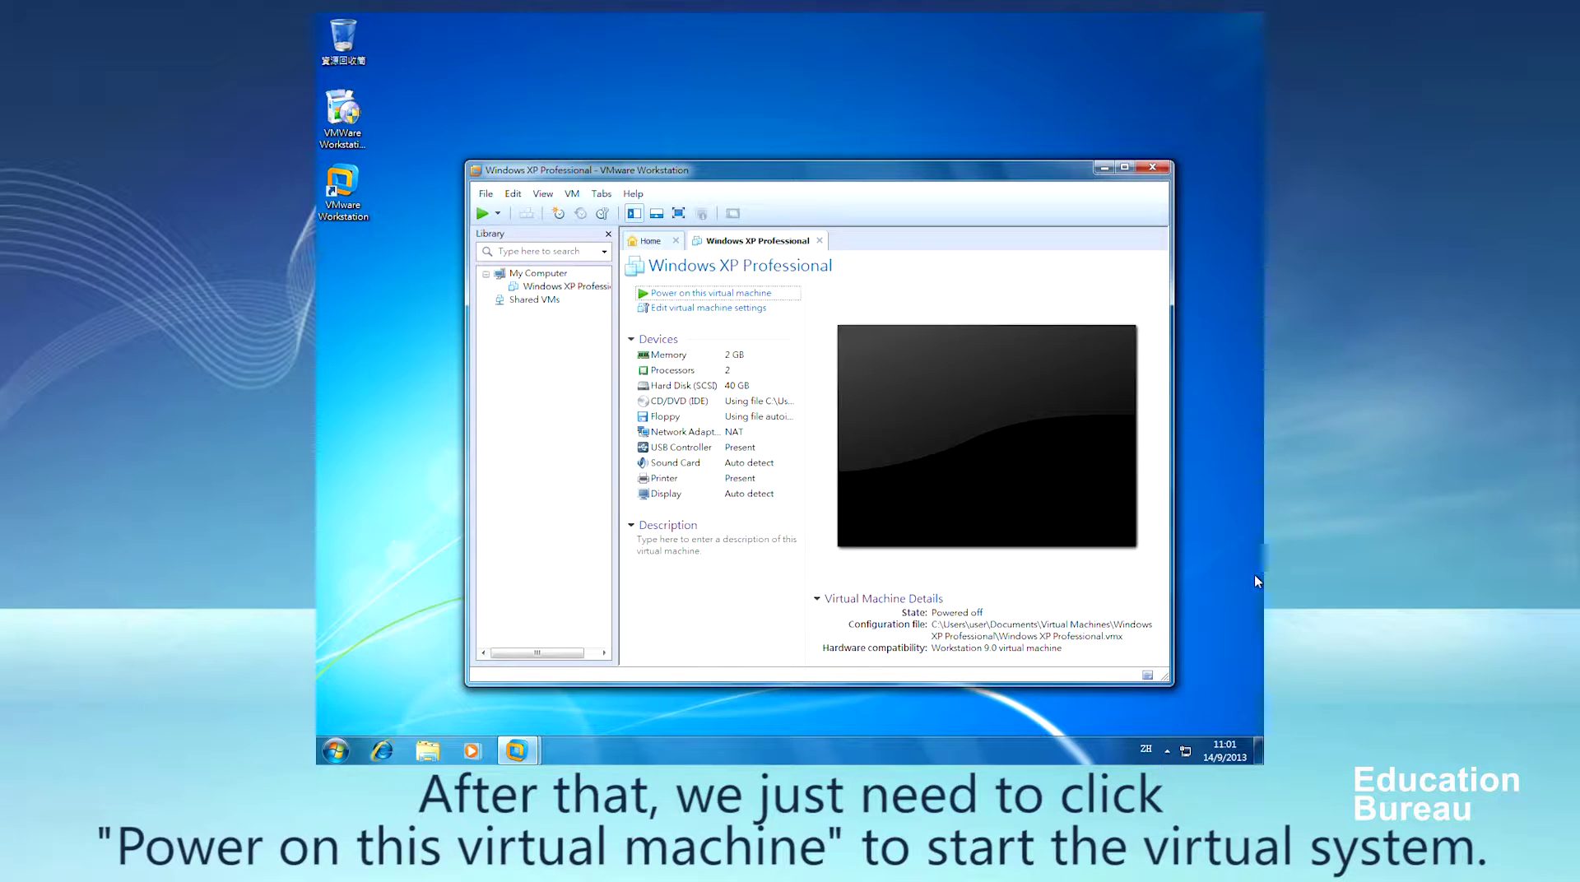
left_click(762, 298)
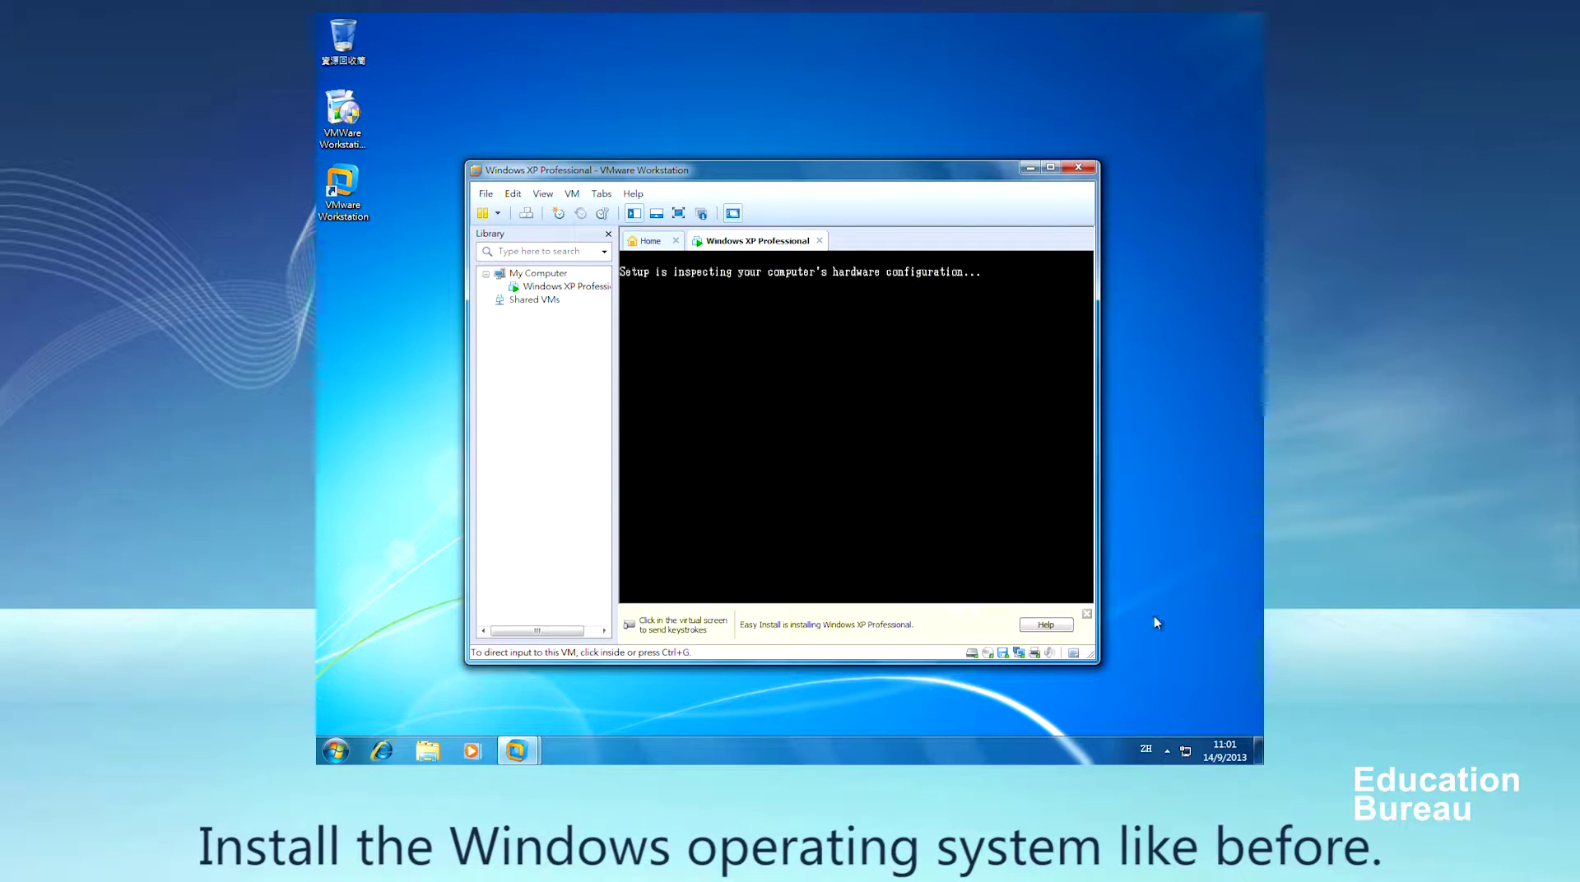